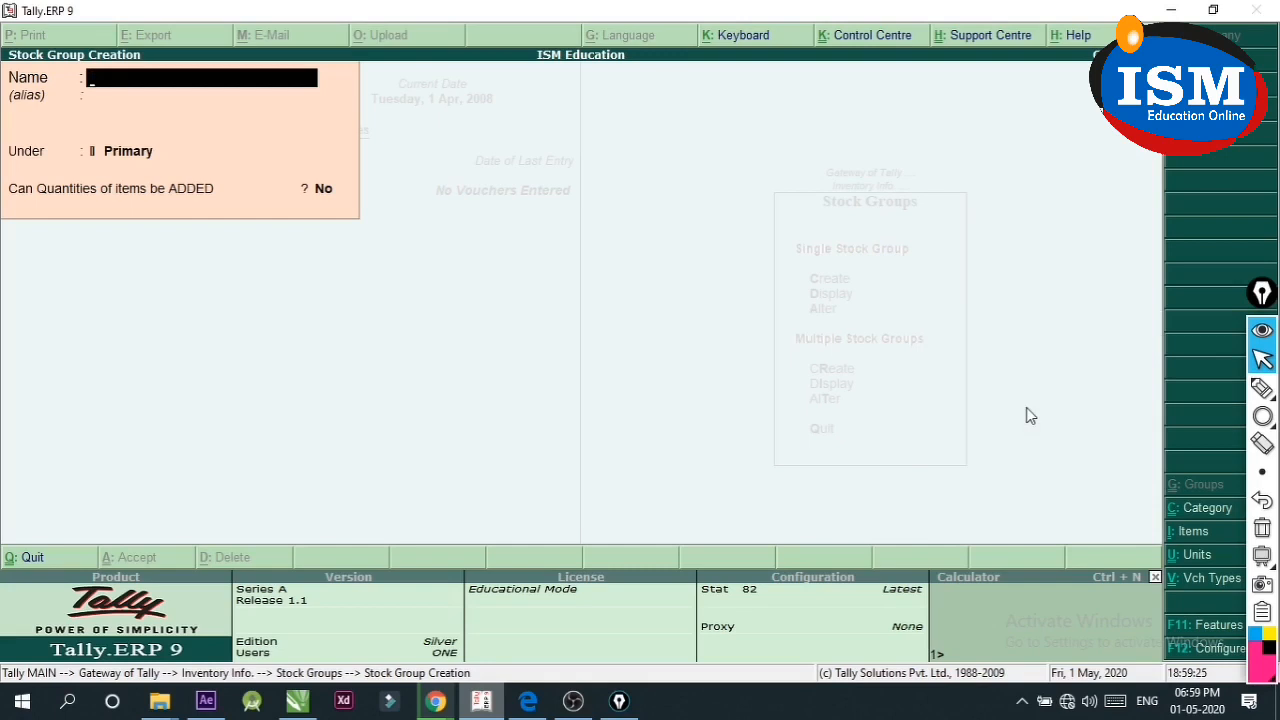
Create a stock group named SONY under Primary and leave the group creation form
{"action": "type", "text": "SONY"}
{"action": "key", "text": "ctrl+a"}
{"action": "key", "text": "Escape"}
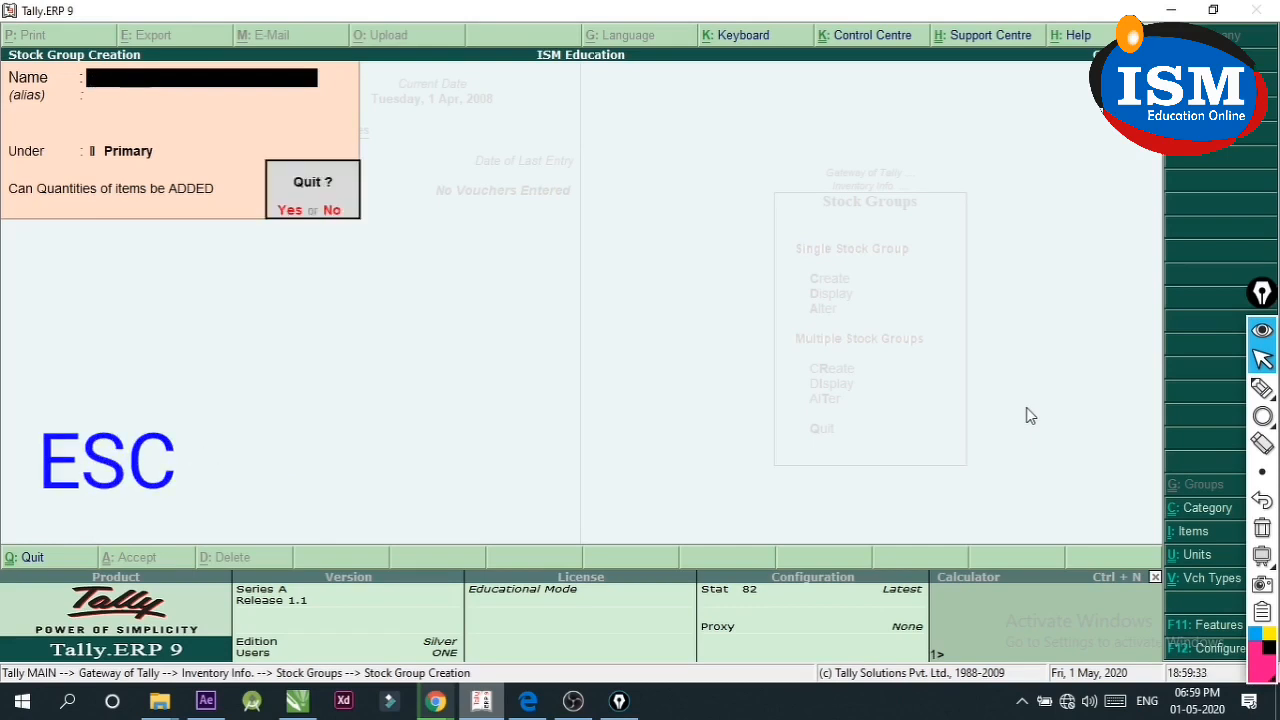
{"action": "key", "text": "y"}
Display the list of existing stock groups, then return to the inventory information menu
{"action": "key", "text": "Down"}
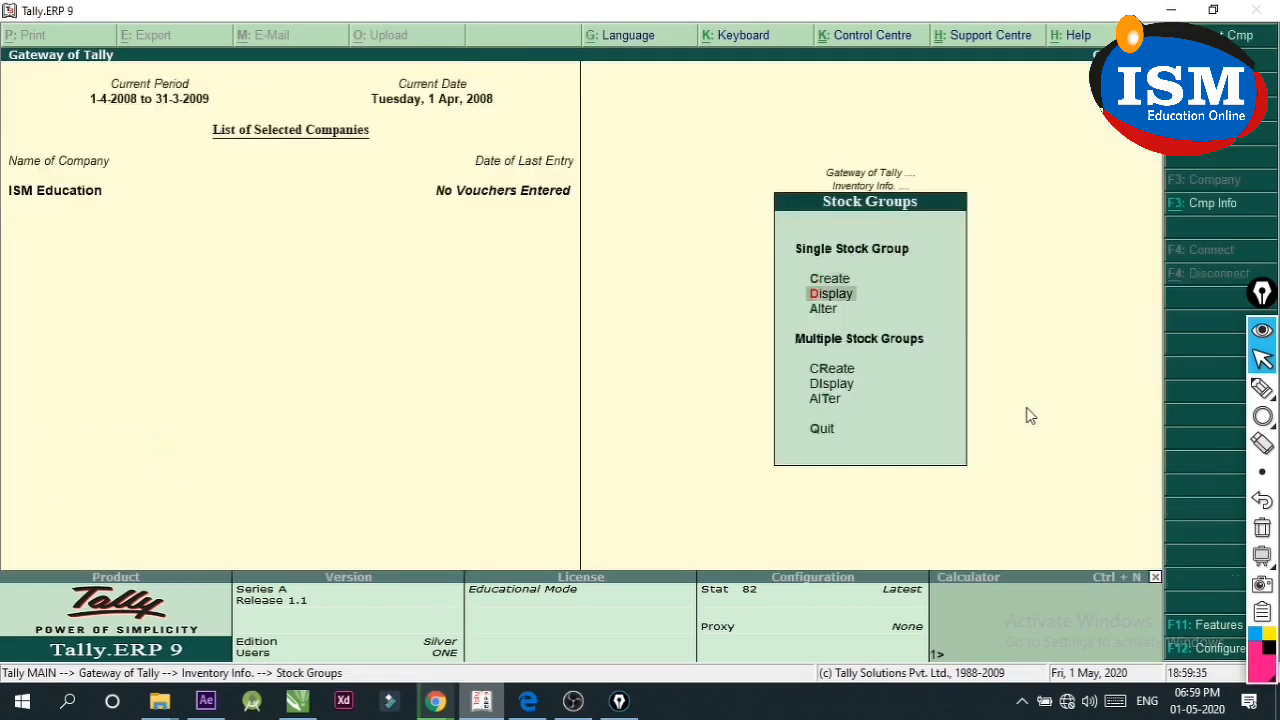
{"action": "key", "text": "Return"}
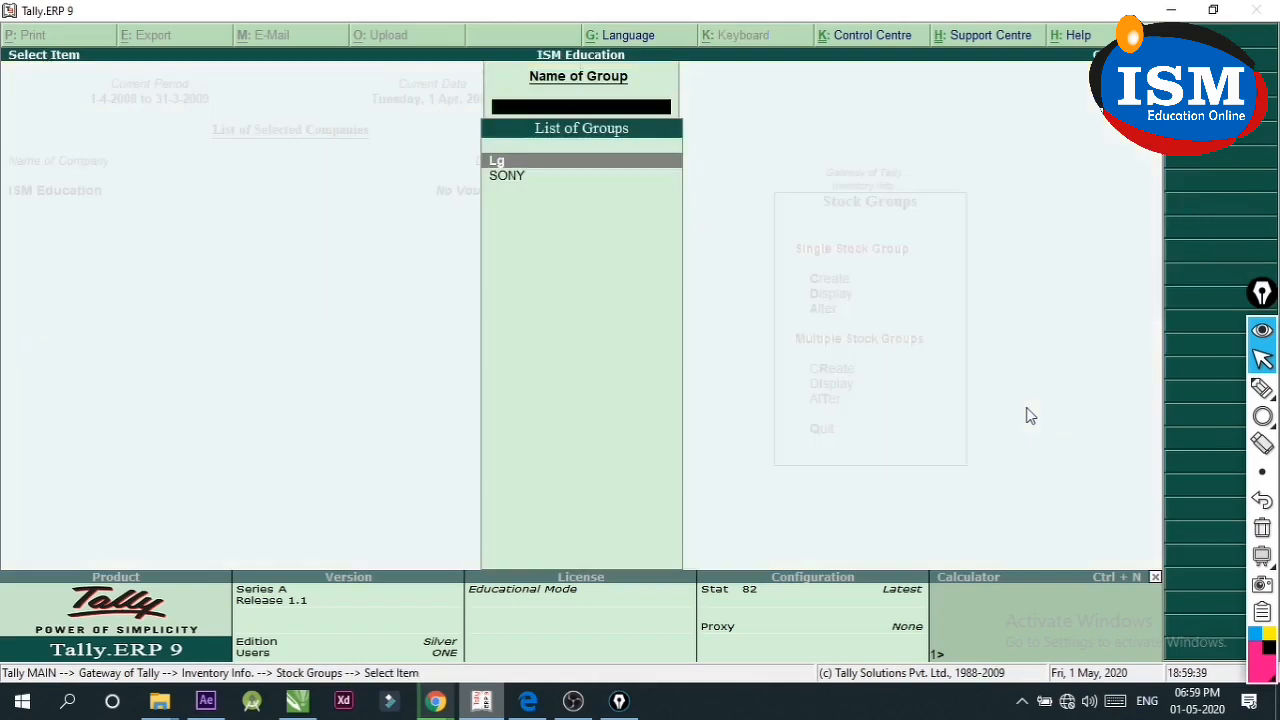
{"action": "key", "text": "Escape"}
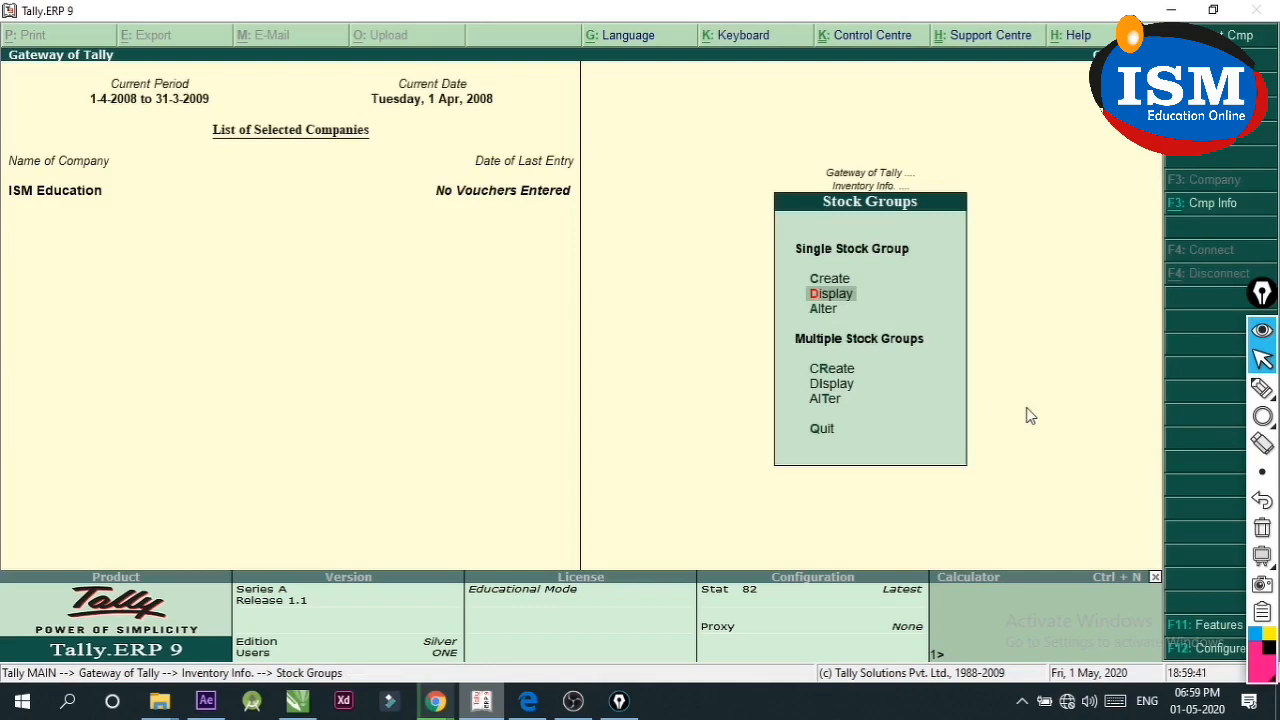
{"action": "key", "text": "Escape"}
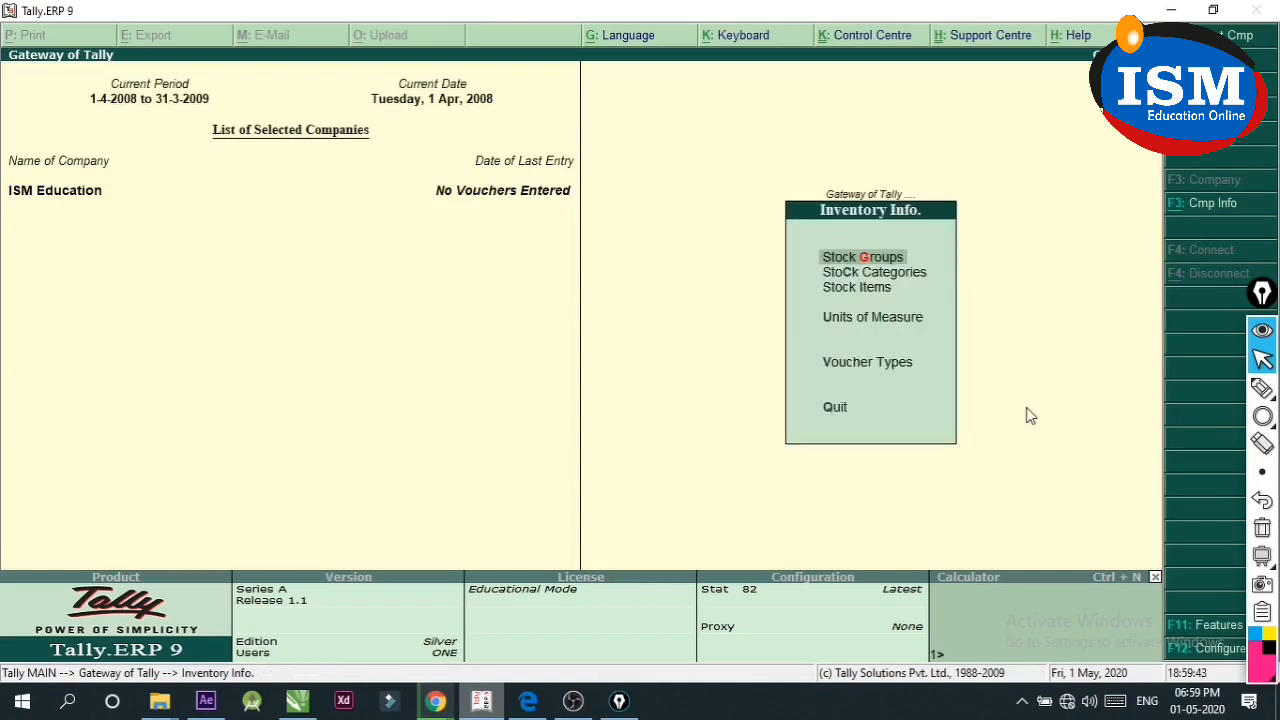
Create a single stock category named TV under Primary
{"action": "key", "text": "Down"}
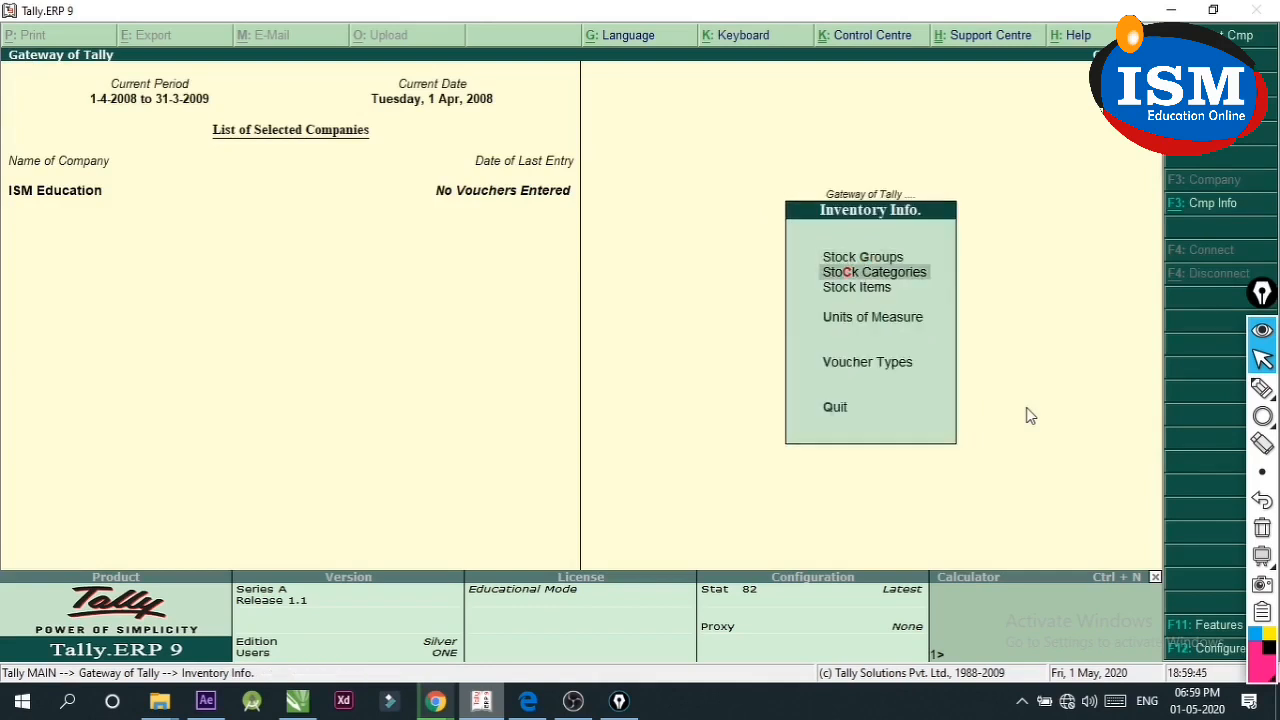
{"action": "key", "text": "Return"}
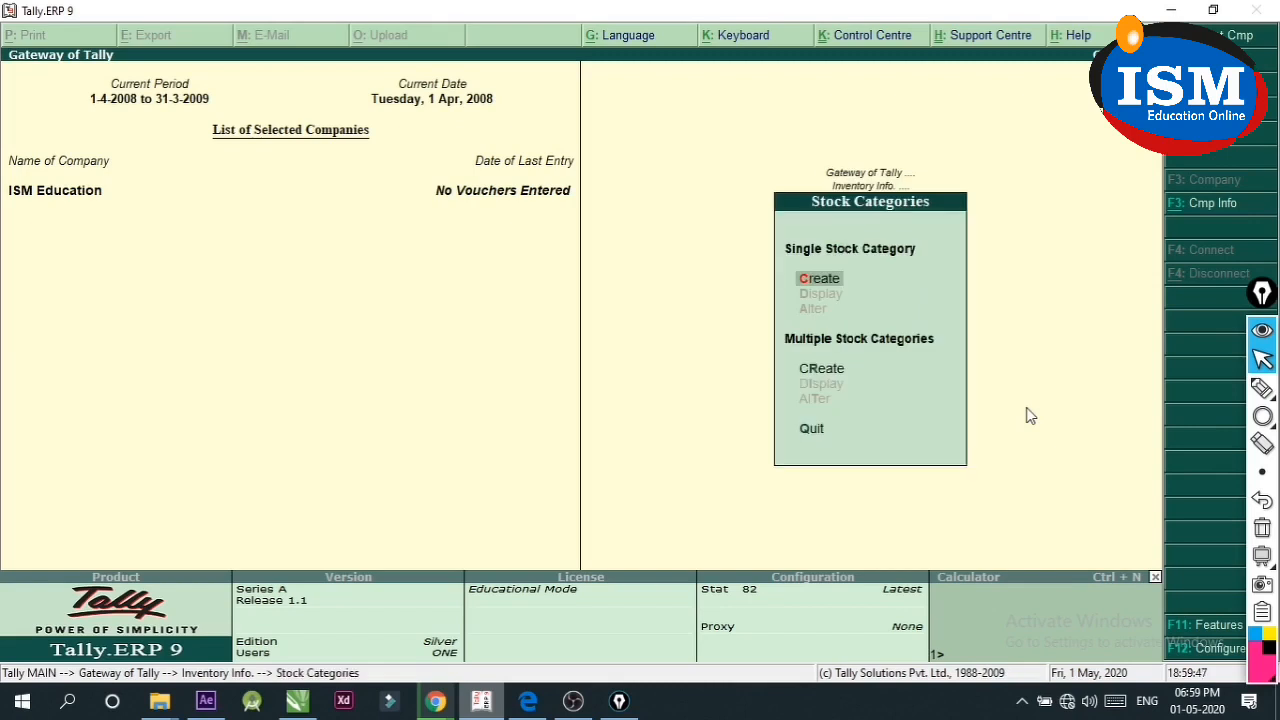
{"action": "key", "text": "Return"}
{"action": "type", "text": "TV"}
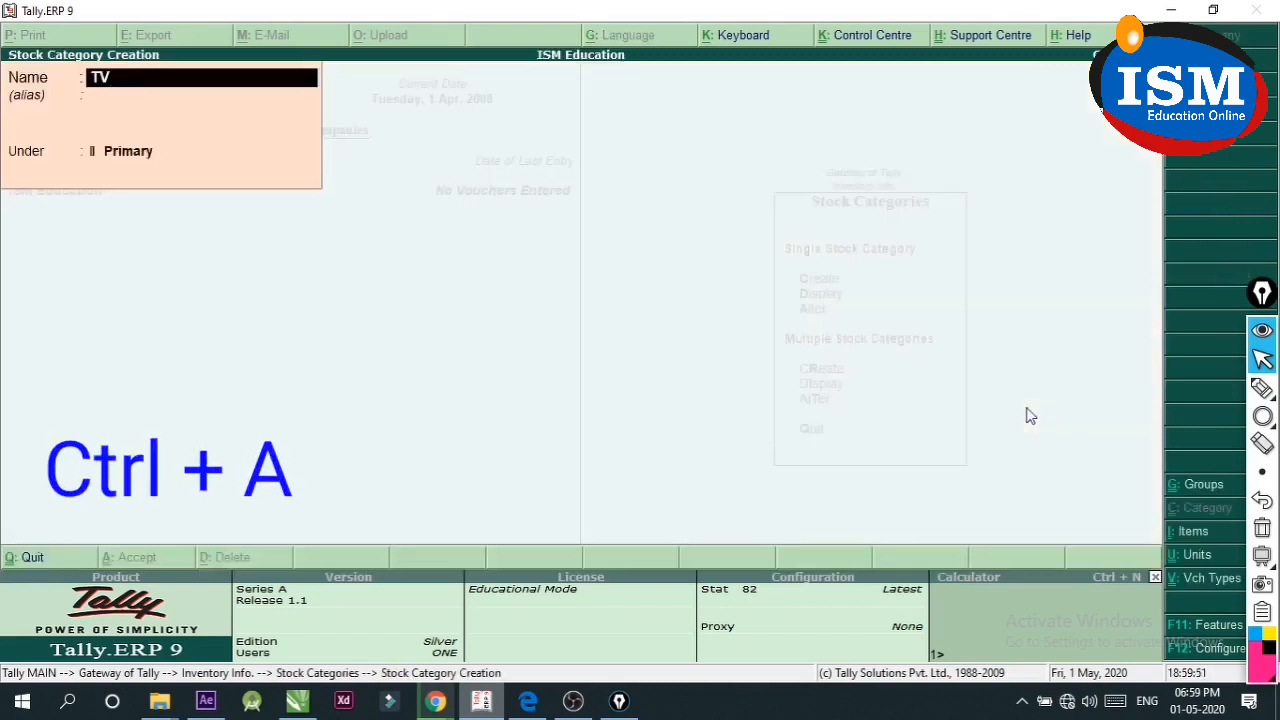
{"action": "key", "text": "ctrl+a"}
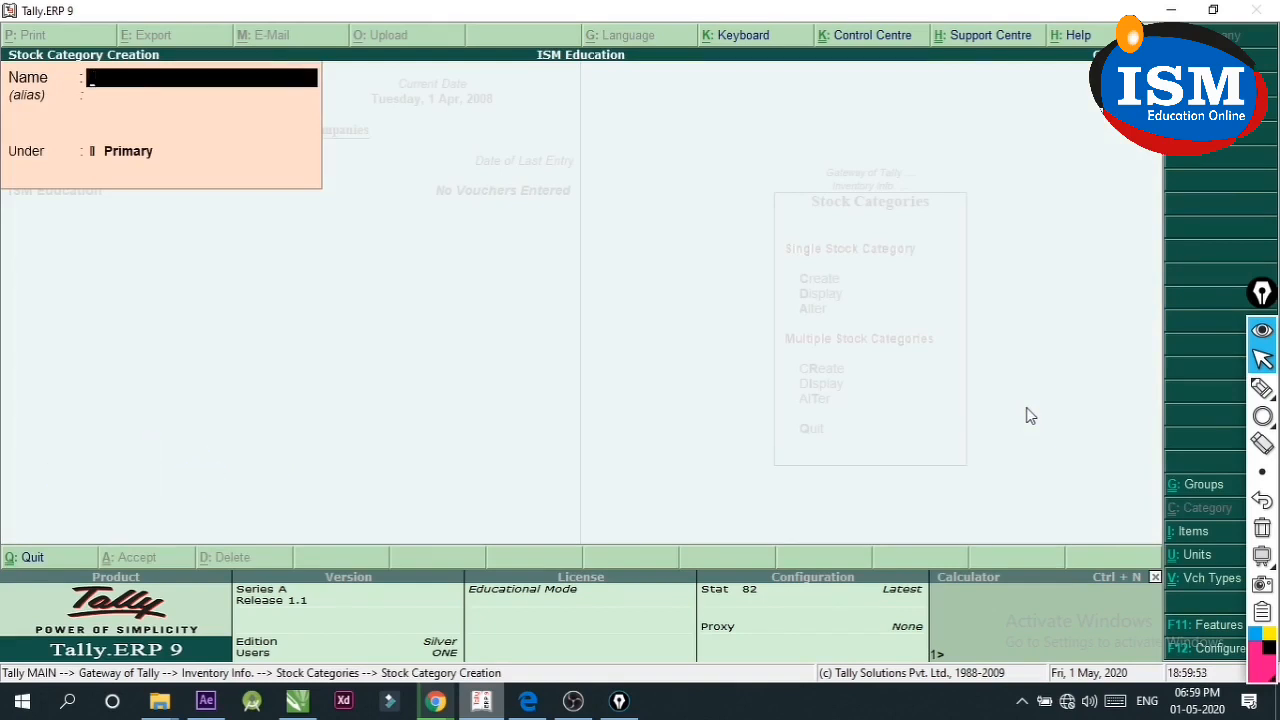
Create the stock categories WASHING MACHINE and AC under Primary and leave the category creation form
{"action": "type", "text": "WASHING MACHINE"}
{"action": "key", "text": "ctrl+a"}
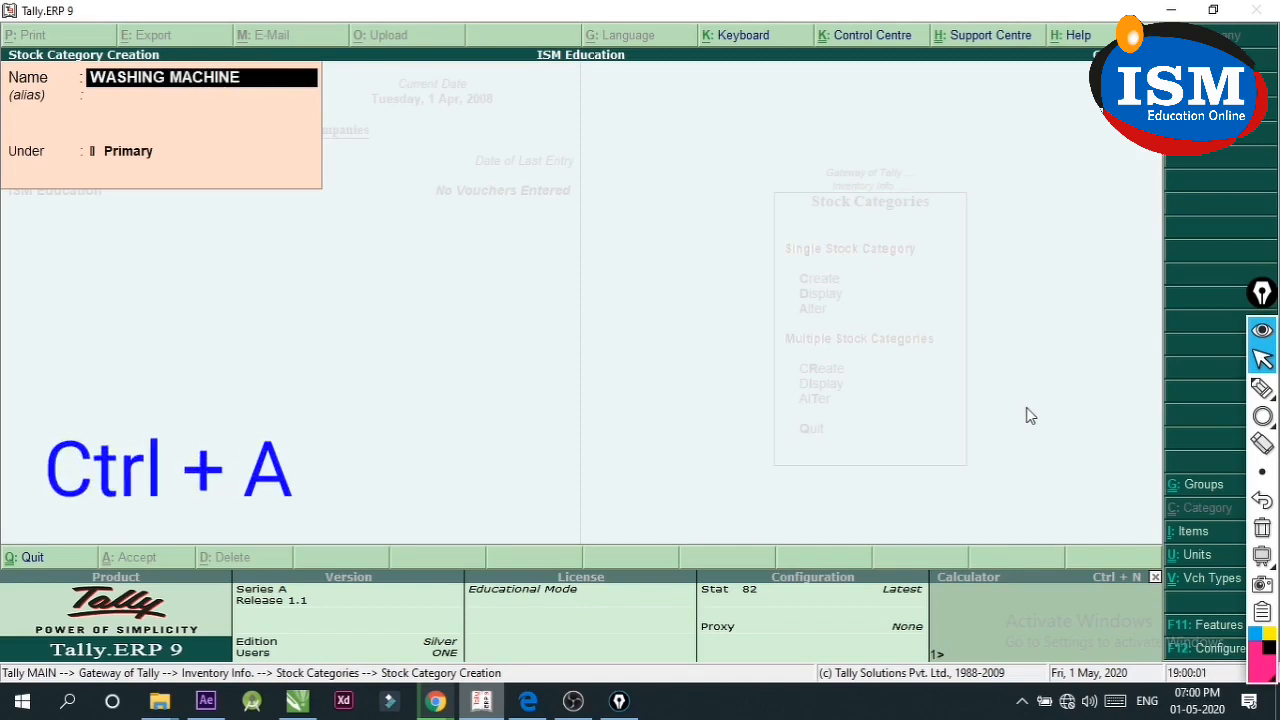
{"action": "type", "text": "AC"}
{"action": "key", "text": "ctrl+a"}
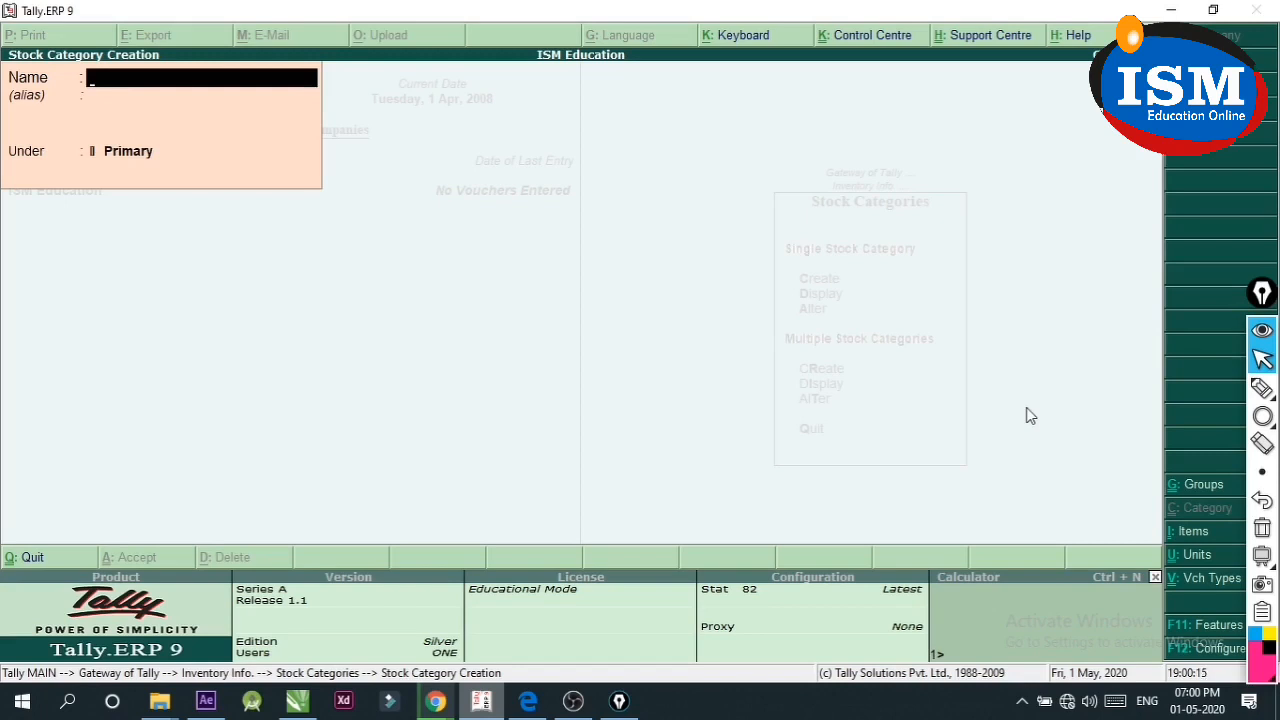
{"action": "key", "text": "Escape"}
{"action": "key", "text": "y"}
{"action": "key", "text": "Escape"}
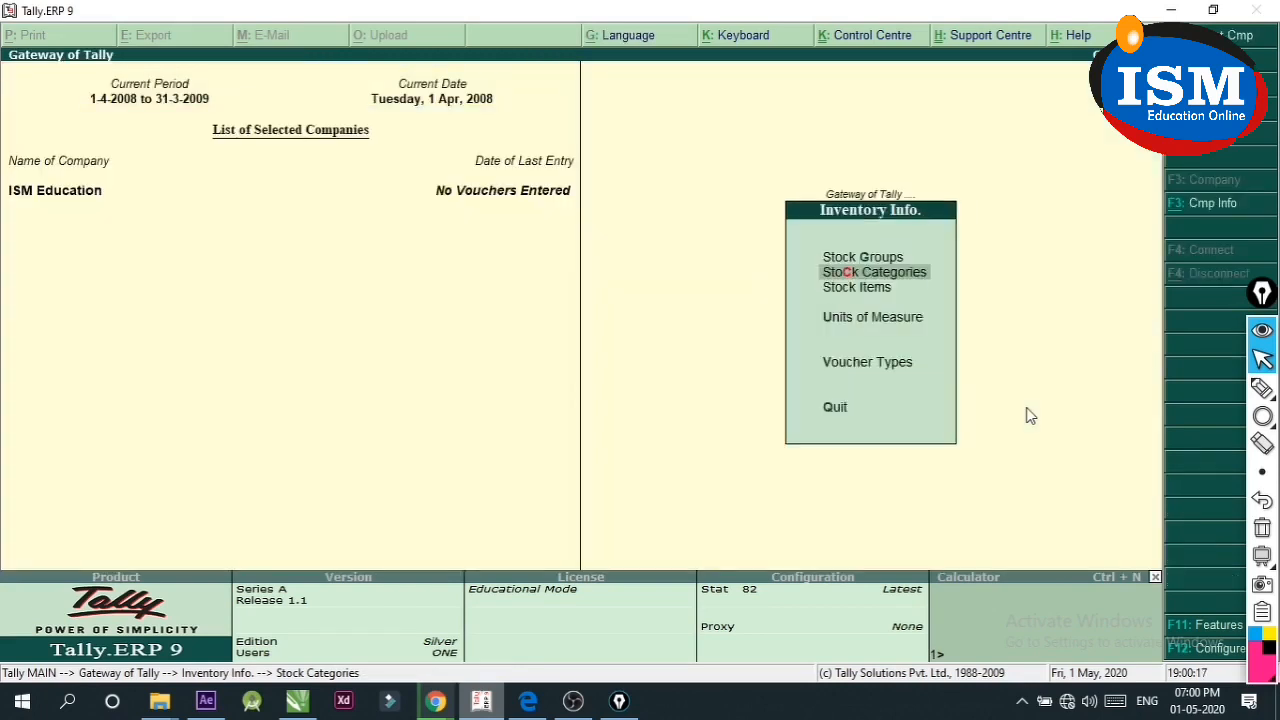
Review the list of stock groups again and return to the inventory information menu
{"action": "key", "text": "Up"}
{"action": "key", "text": "Return"}
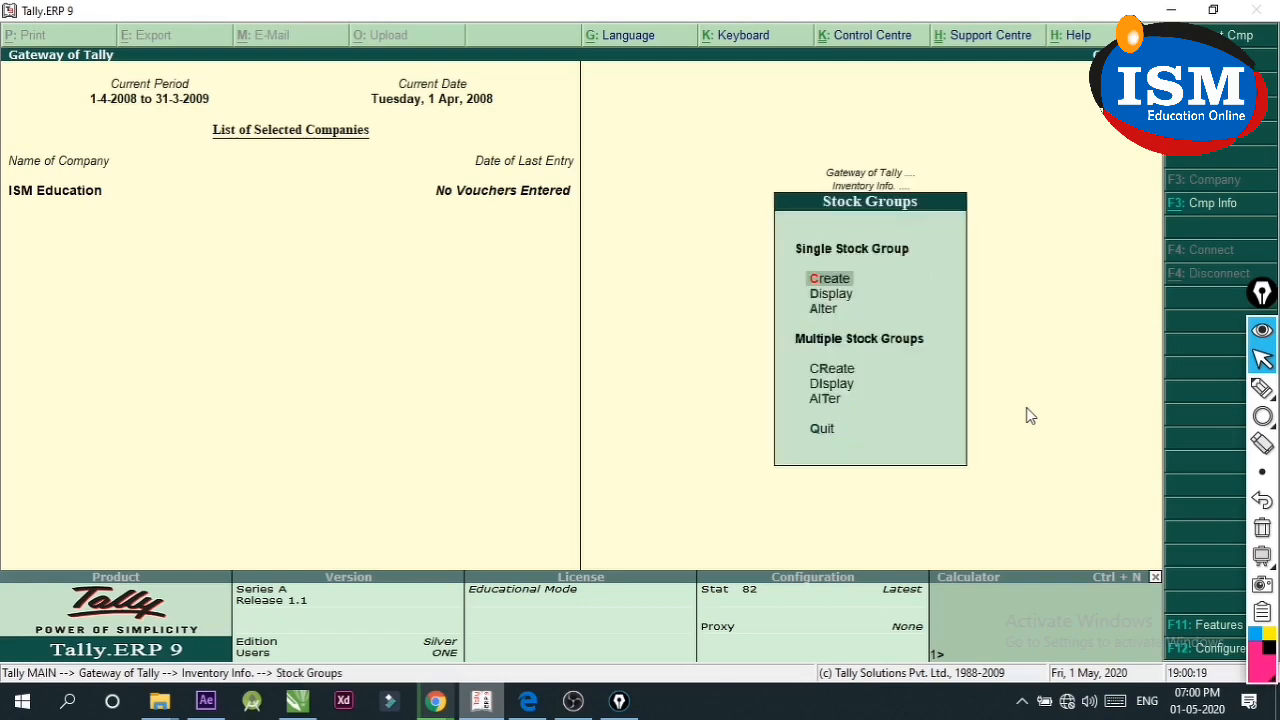
{"action": "key", "text": "Down"}
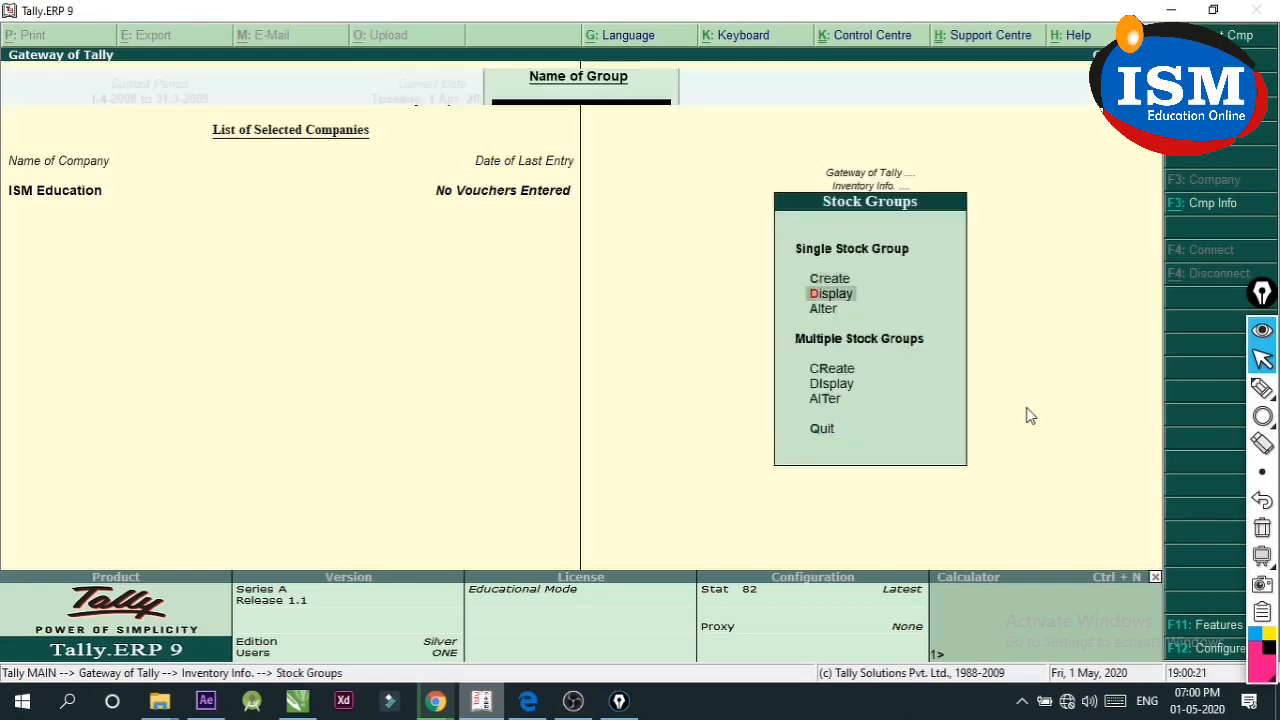
{"action": "key", "text": "Return"}
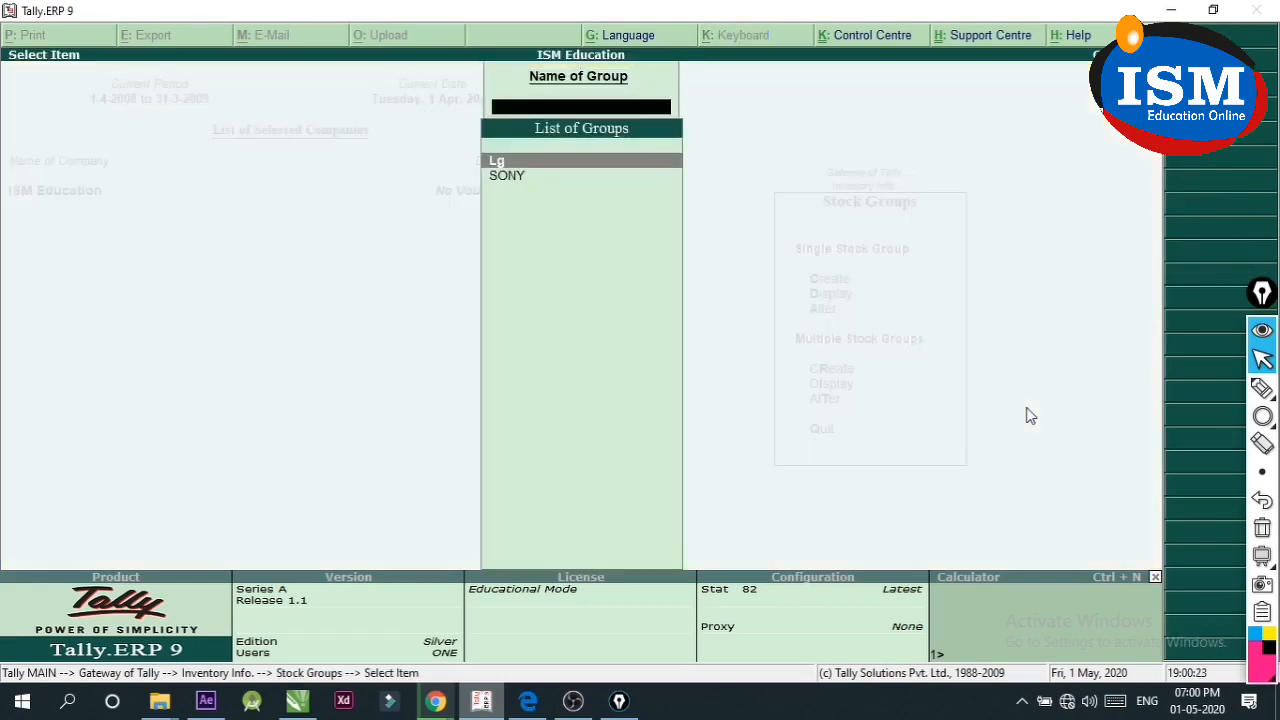
{"action": "key", "text": "Escape"}
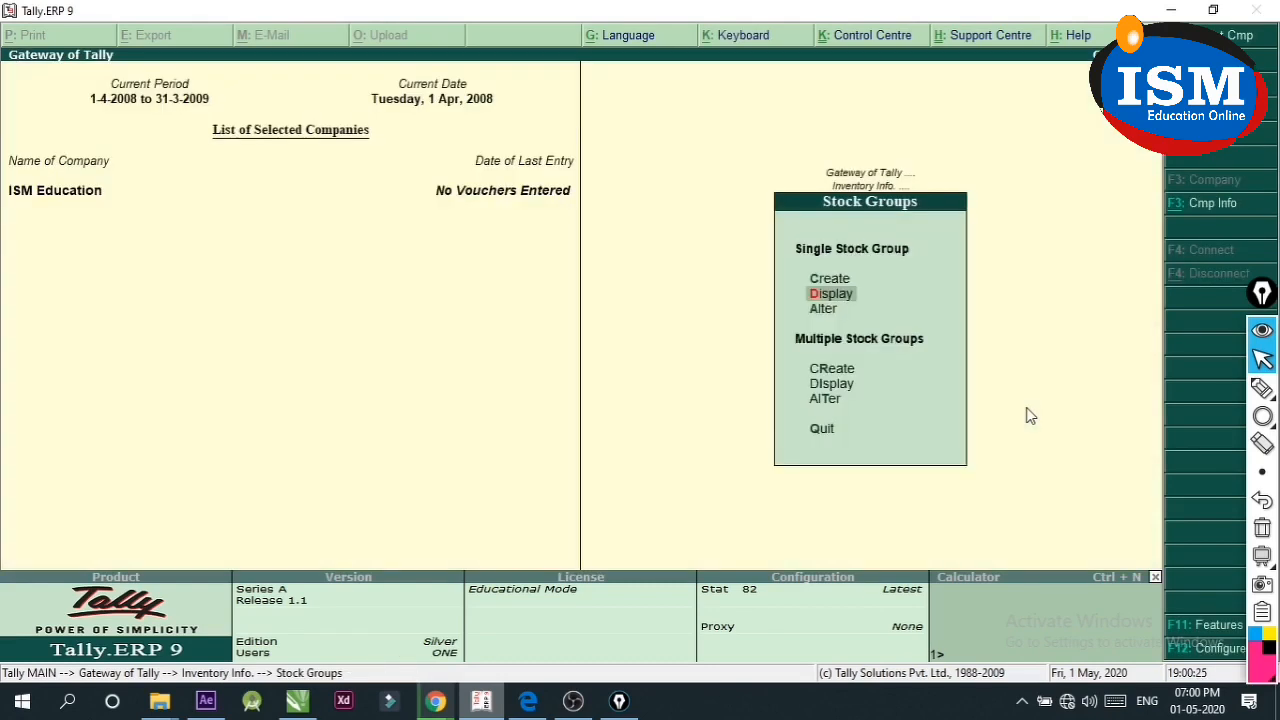
{"action": "key", "text": "Escape"}
Display the list of stock categories to check the saved entries, and return to the inventory information menu
{"action": "key", "text": "Down"}
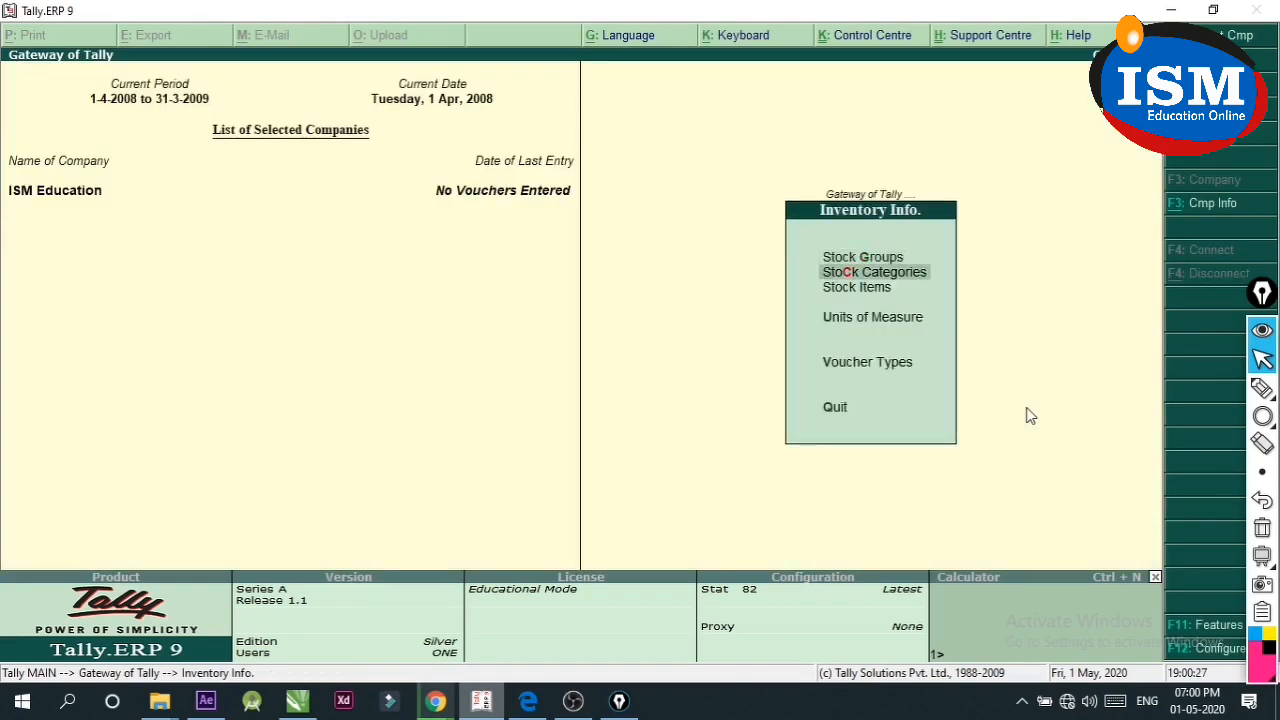
{"action": "key", "text": "Return"}
{"action": "key", "text": "Down"}
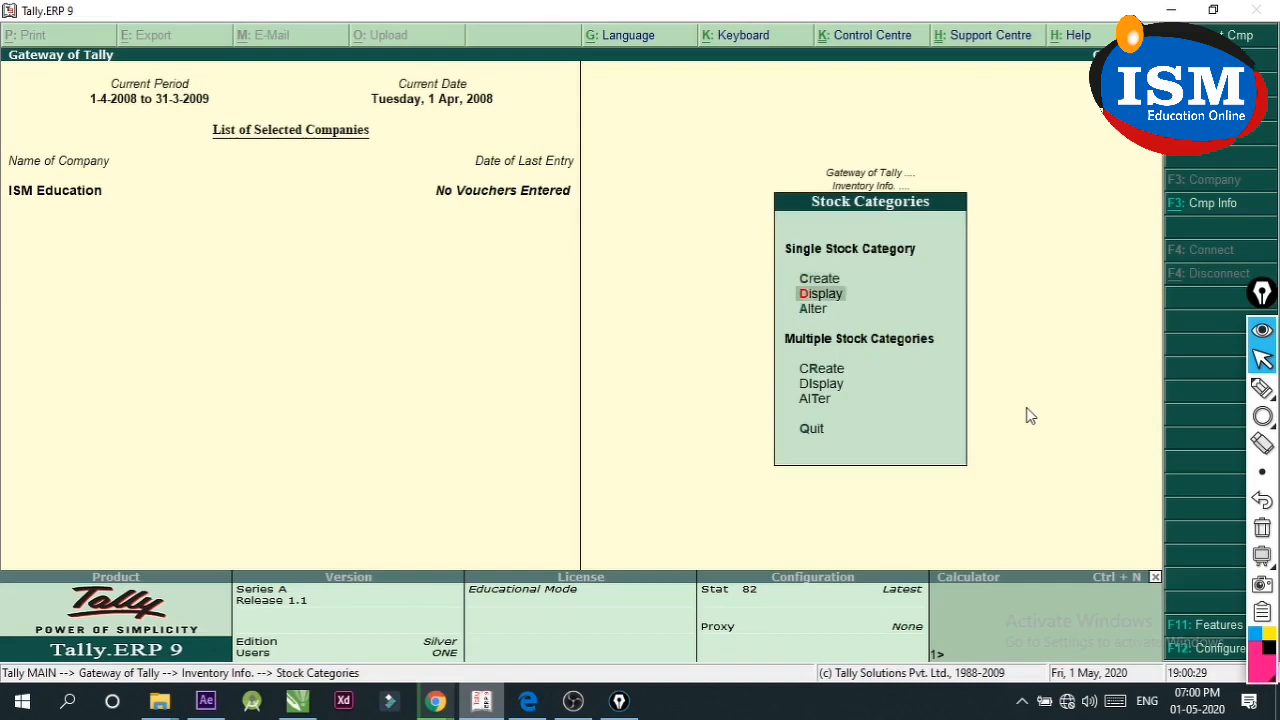
{"action": "key", "text": "Return"}
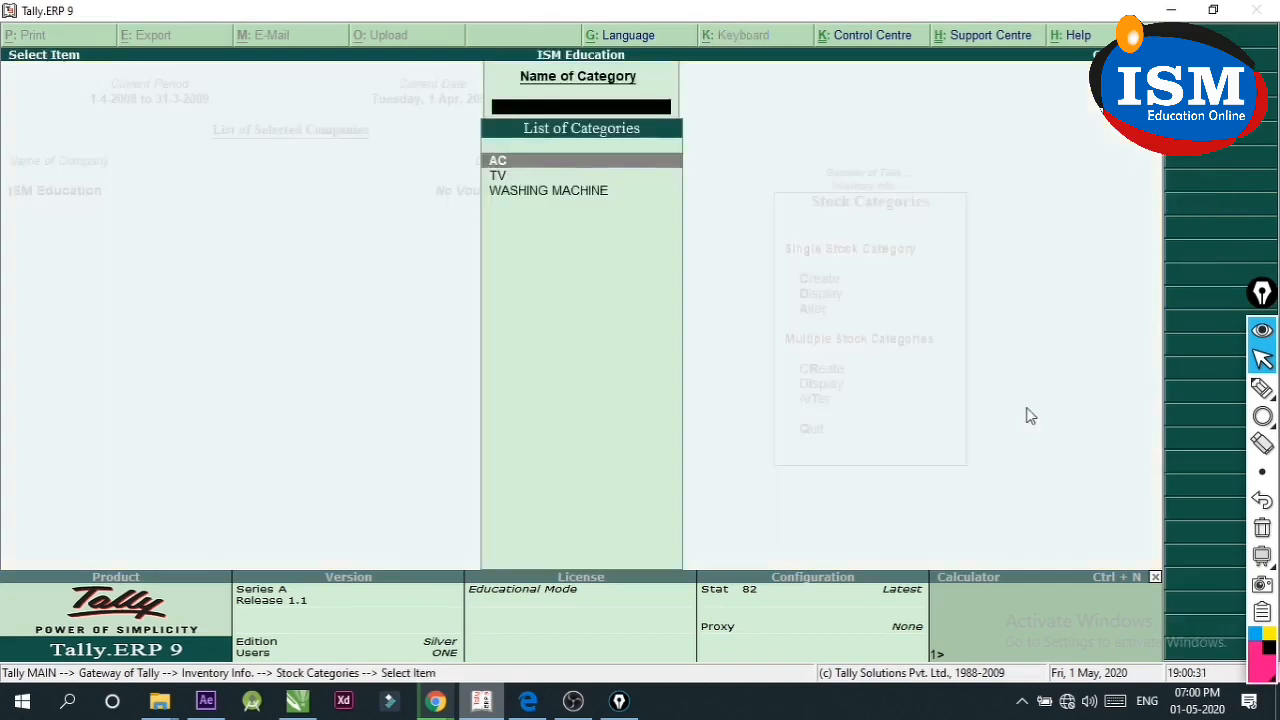
{"action": "key", "text": "Escape"}
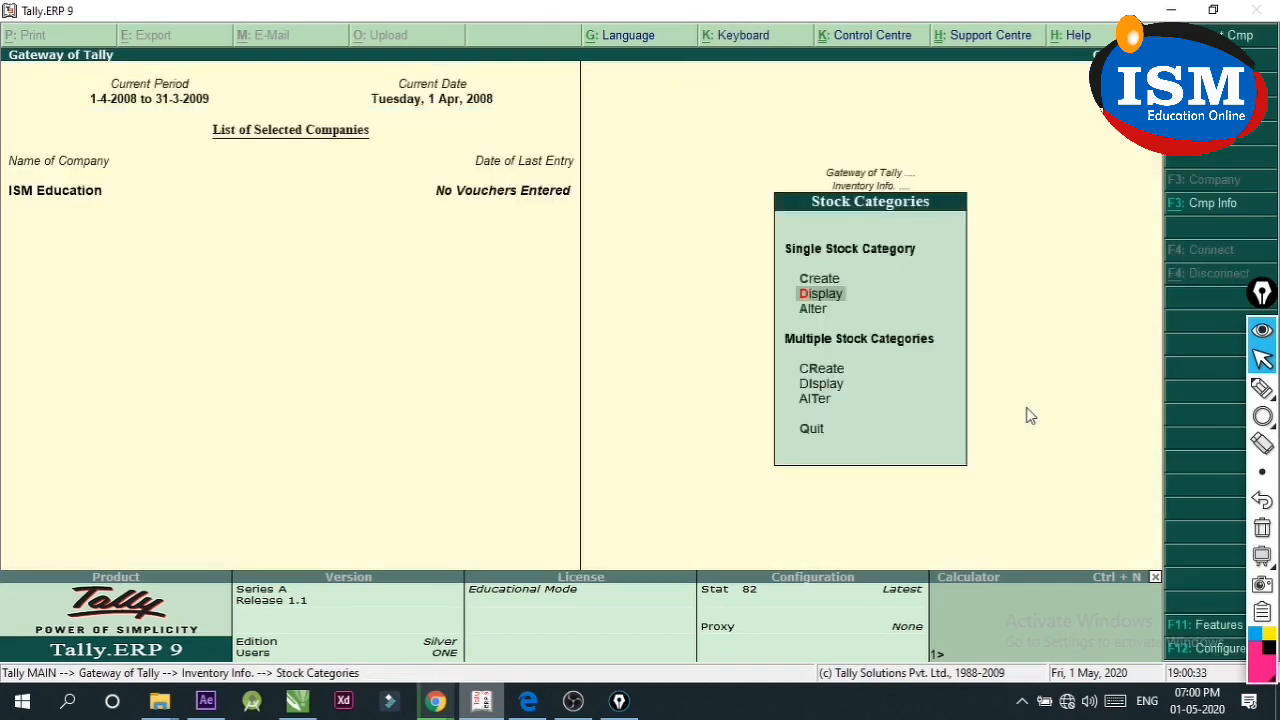
{"action": "key", "text": "Escape"}
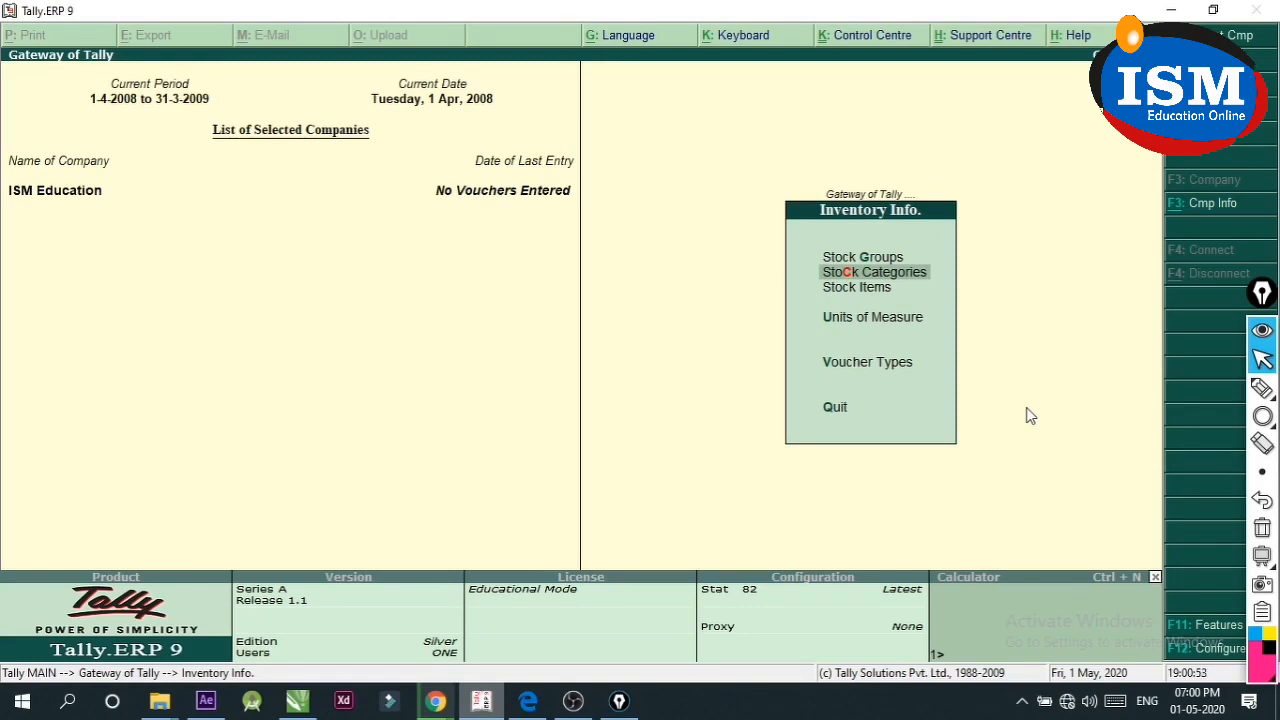
{"action": "key", "text": "Down"}
{"action": "key", "text": "Down"}
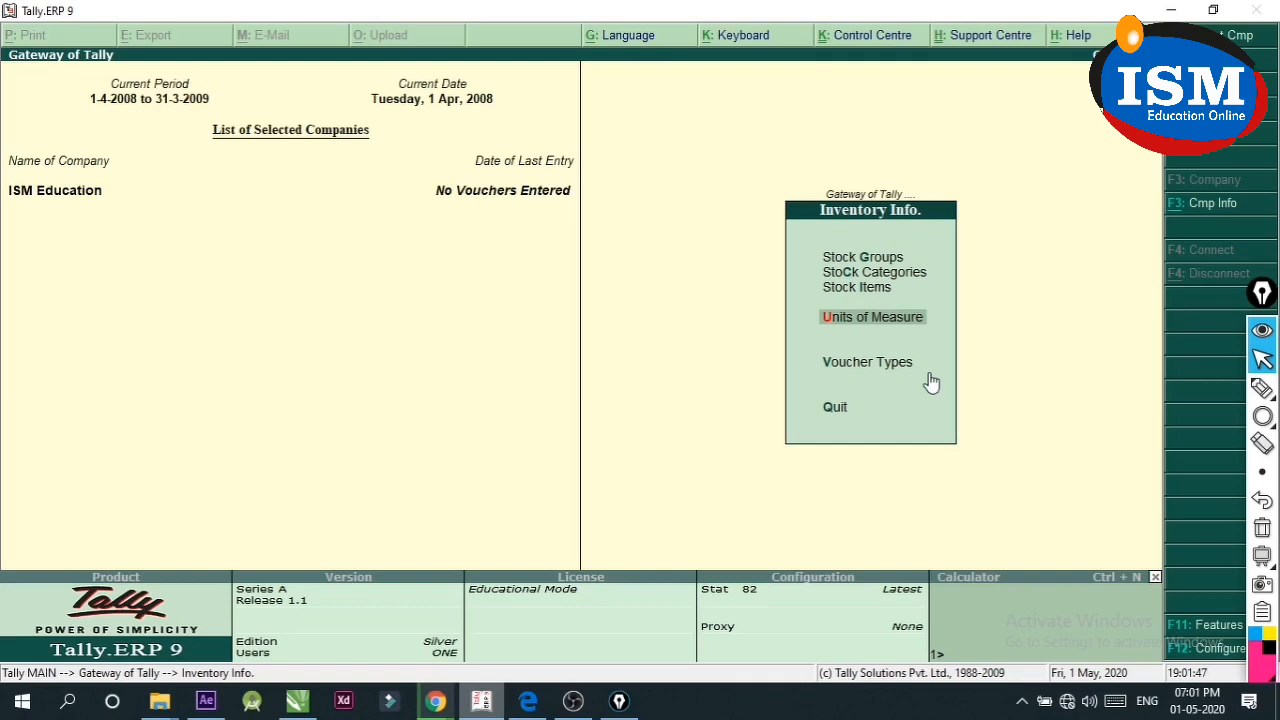
{"action": "key", "text": "Up"}
{"action": "key", "text": "Up"}
Create a single stock group named RELIANCE under Primary and return to the inventory information menu
{"action": "key", "text": "Up"}
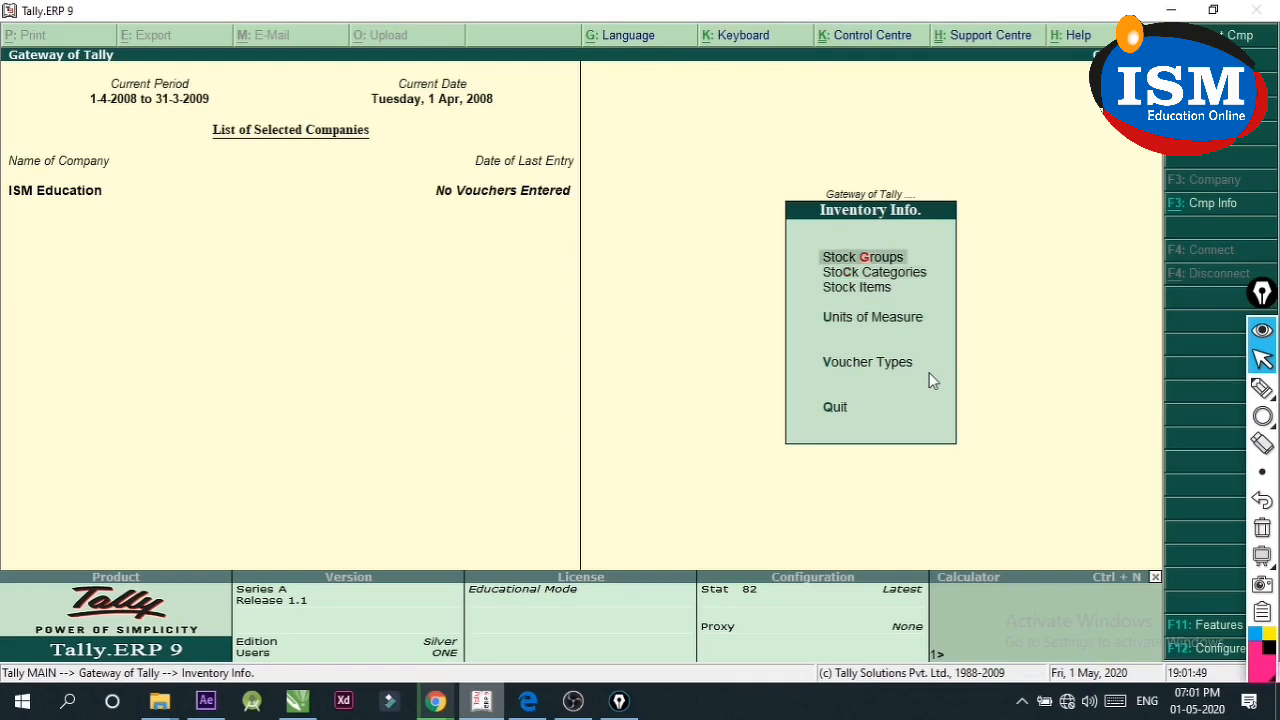
{"action": "key", "text": "Return"}
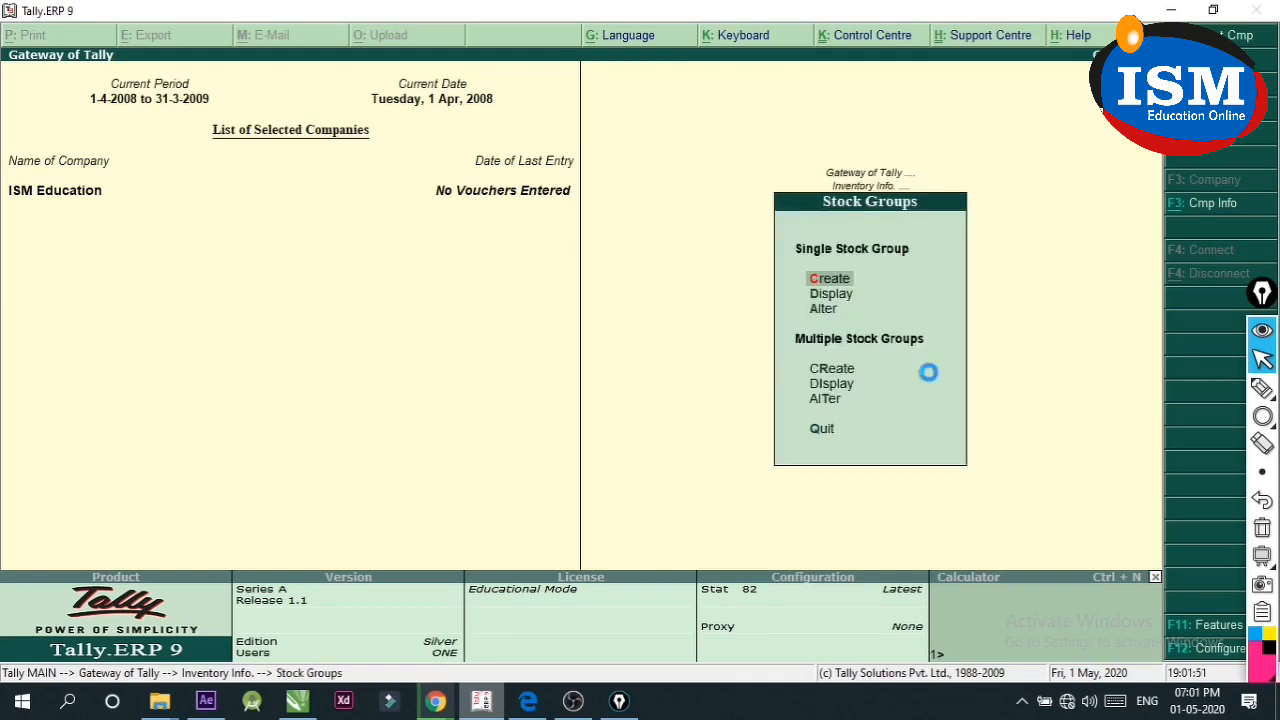
{"action": "key", "text": "Return"}
{"action": "type", "text": "REL"}
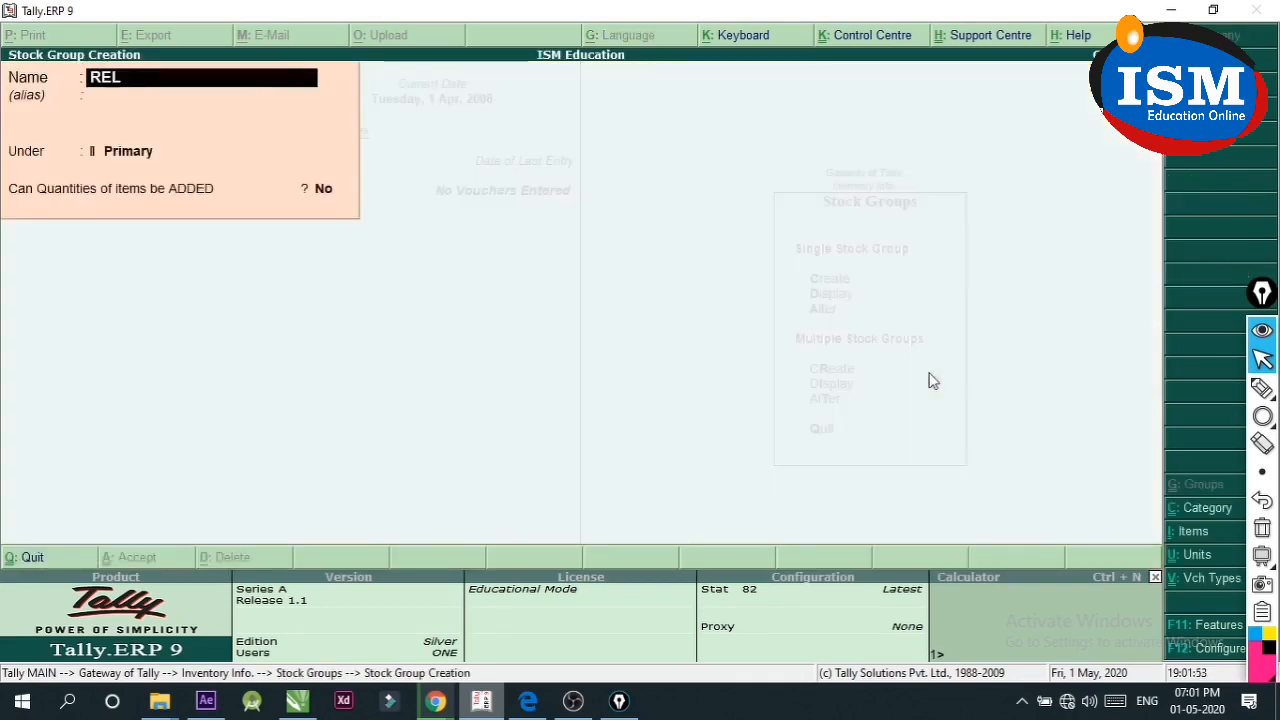
{"action": "type", "text": "IANCE"}
{"action": "key", "text": "ctrl+a"}
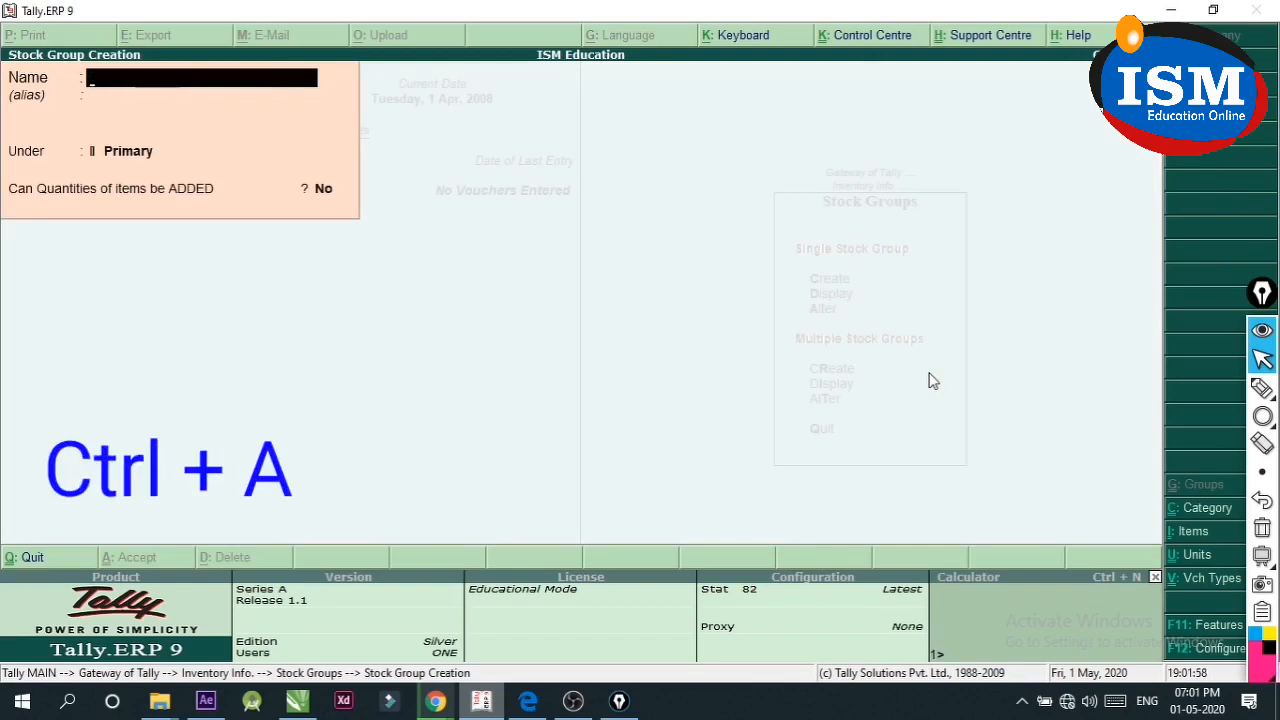
{"action": "key", "text": "Escape"}
{"action": "key", "text": "Return"}
{"action": "key", "text": "Escape"}
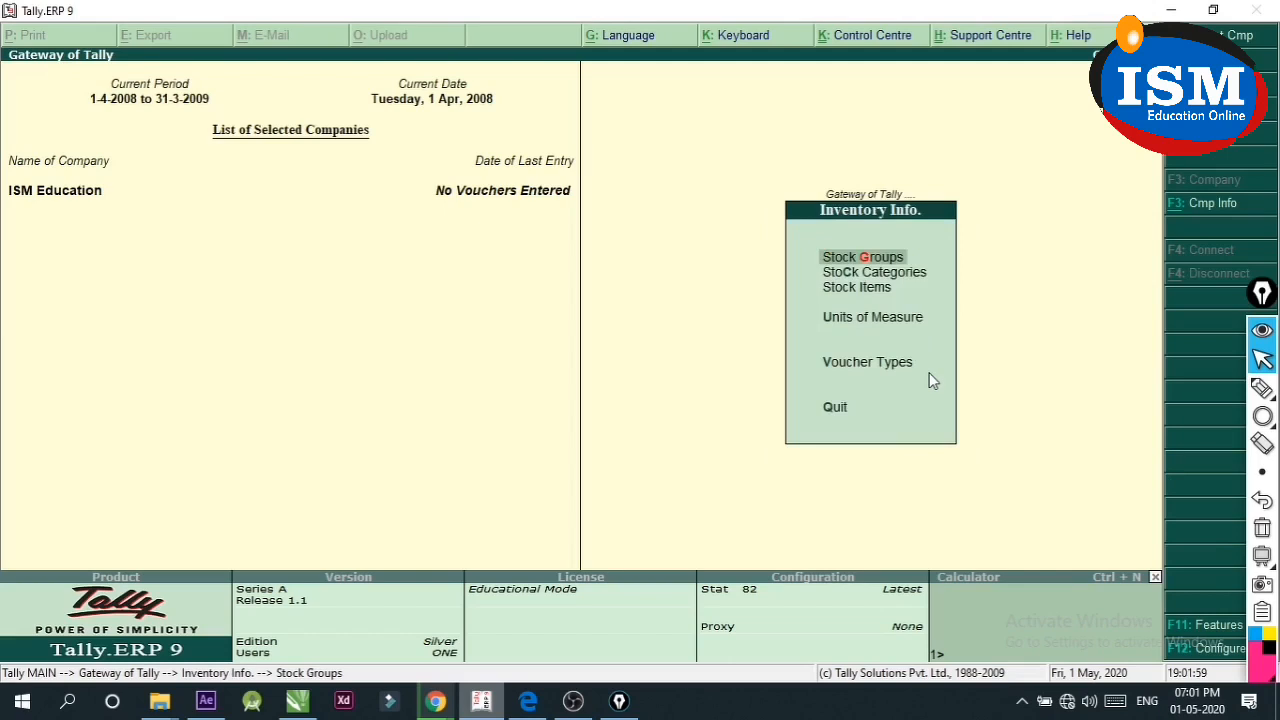
Create a single stock category named POTATO under Primary and return to the inventory information menu
{"action": "key", "text": "Down"}
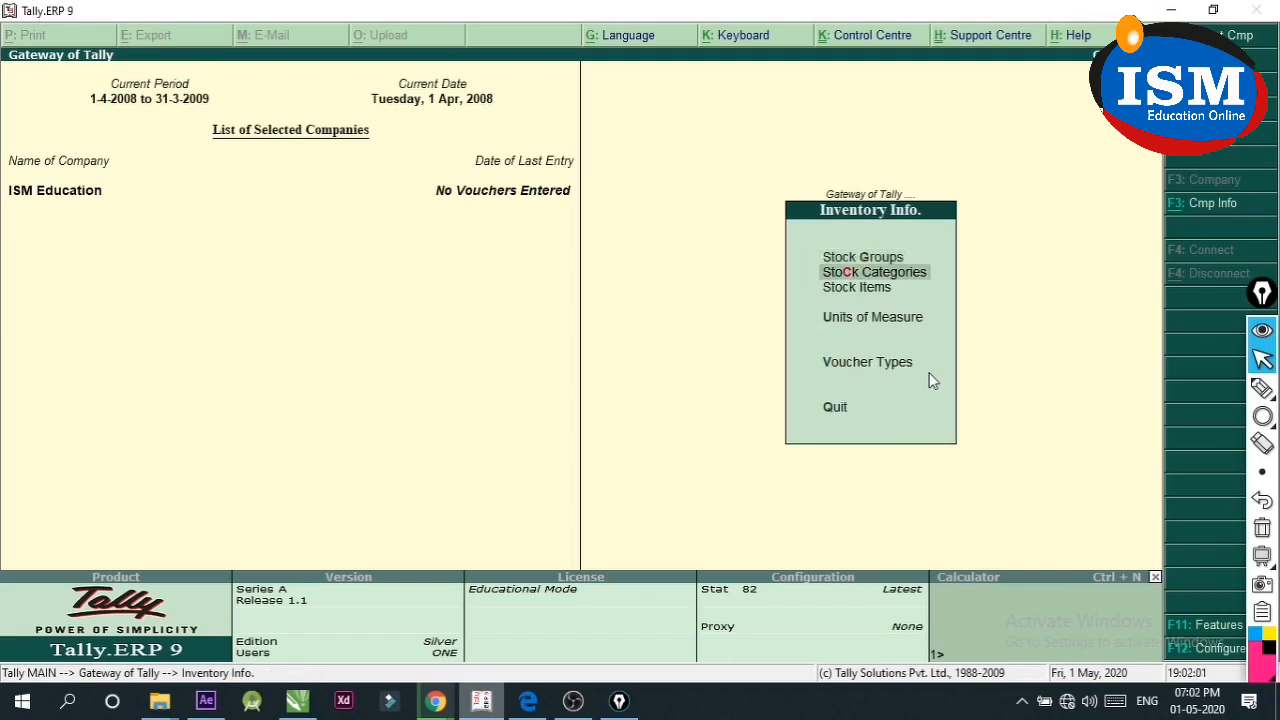
{"action": "key", "text": "Return"}
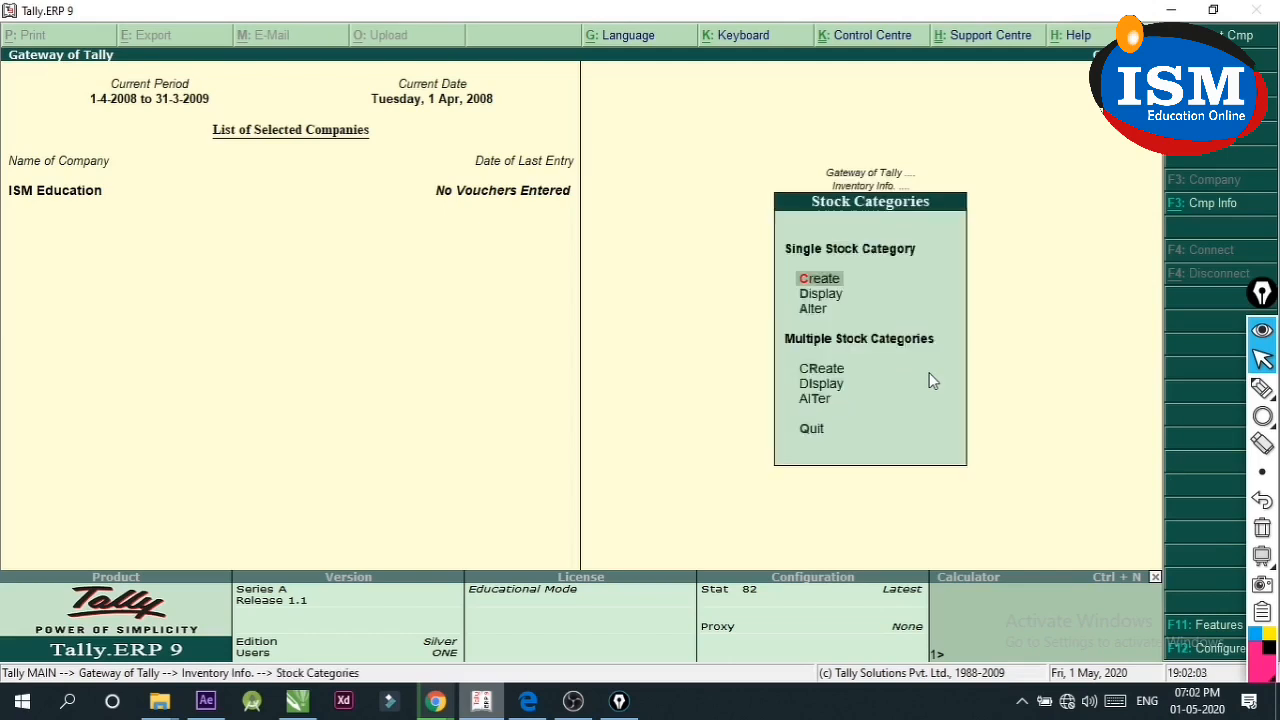
{"action": "key", "text": "Return"}
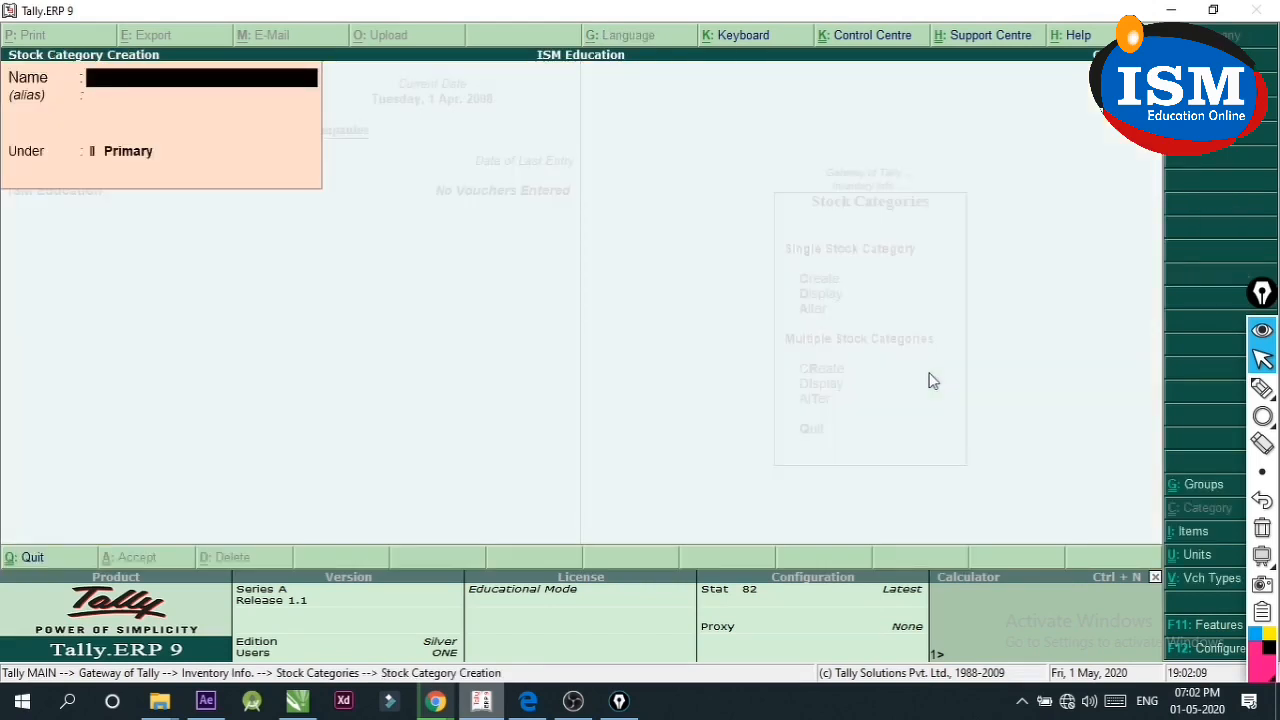
{"action": "type", "text": "POTATO"}
{"action": "key", "text": "ctrl+a"}
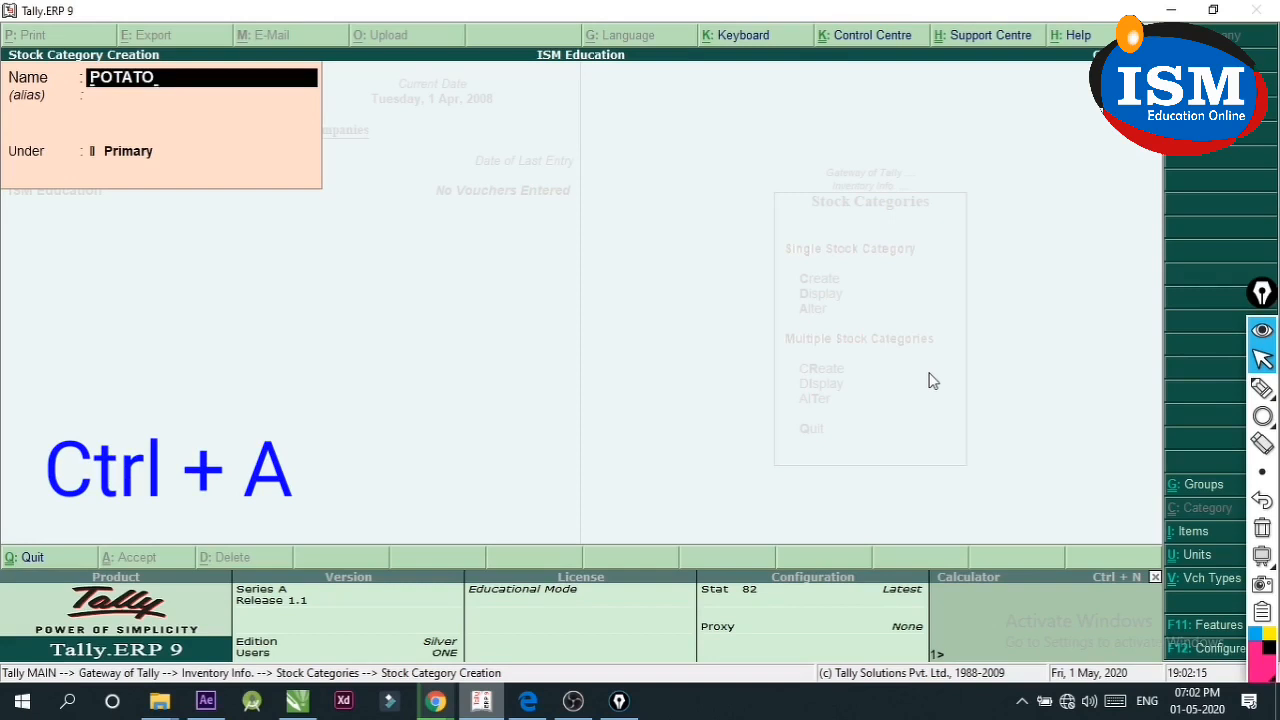
{"action": "key", "text": "Escape"}
{"action": "key", "text": "Return"}
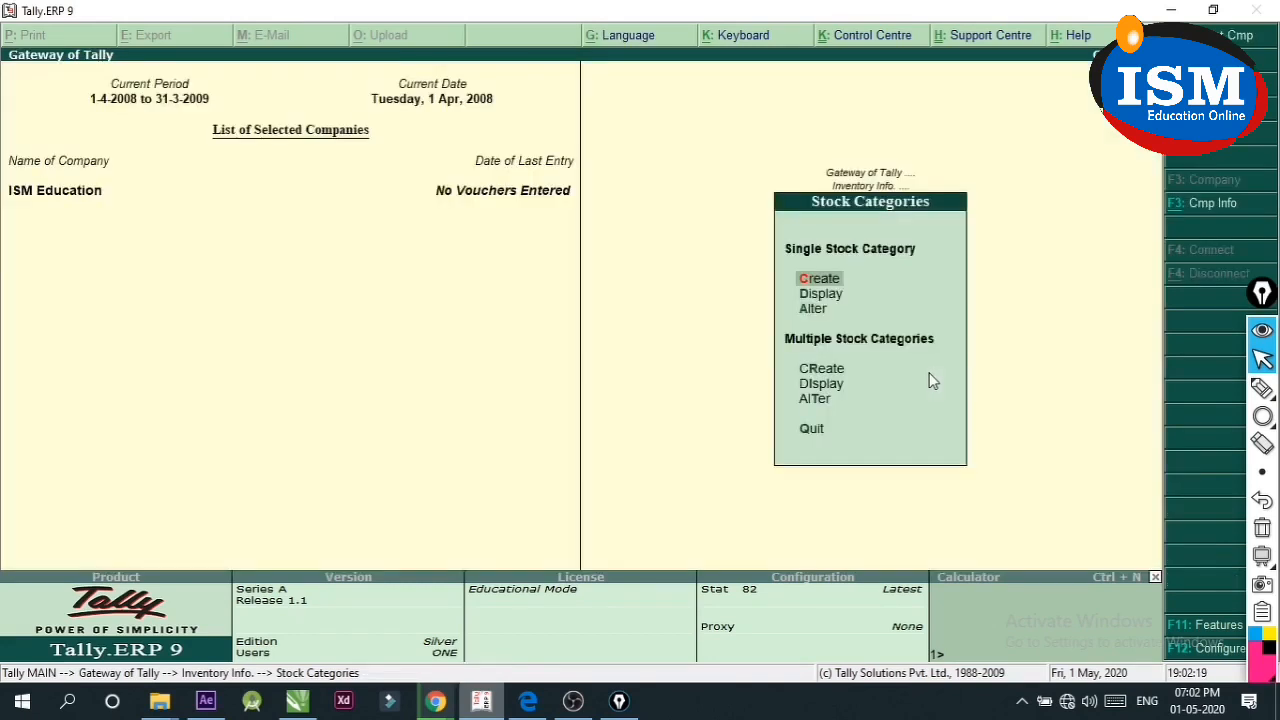
{"action": "key", "text": "Escape"}
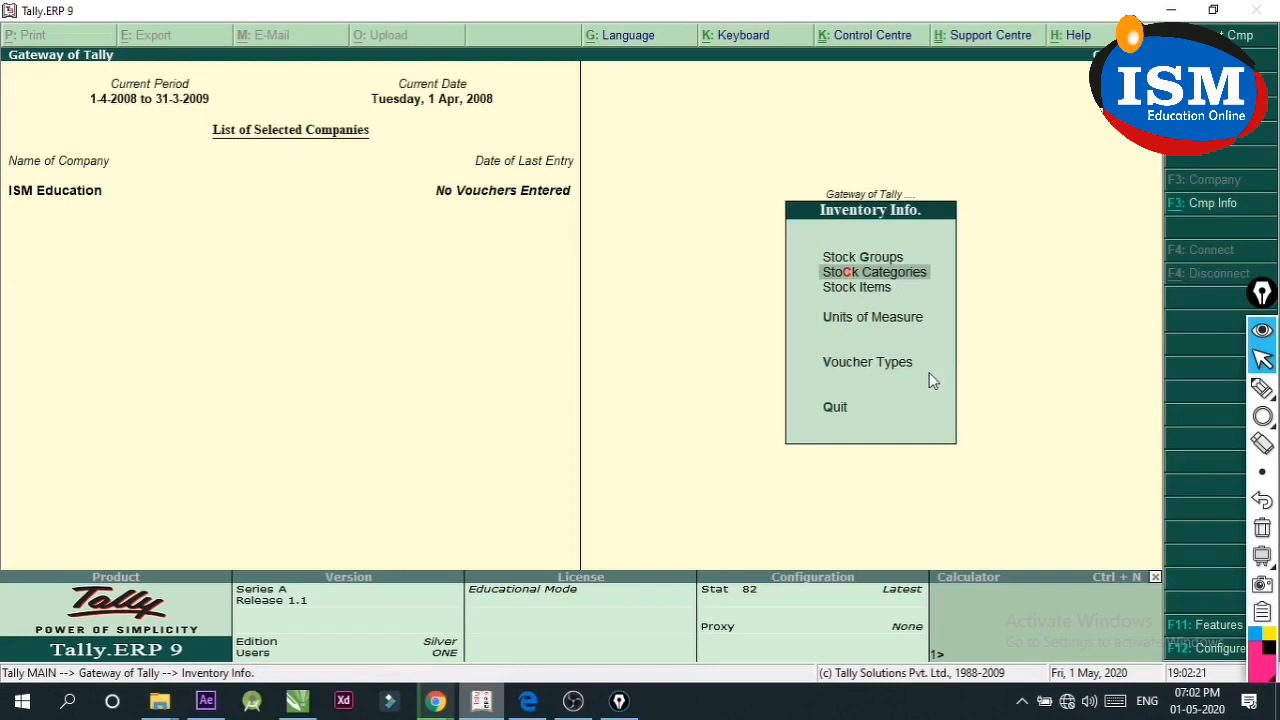
Create a simple unit of measure with the symbol PCS
{"action": "key", "text": "Down"}
{"action": "key", "text": "Down"}
{"action": "key", "text": "Return"}
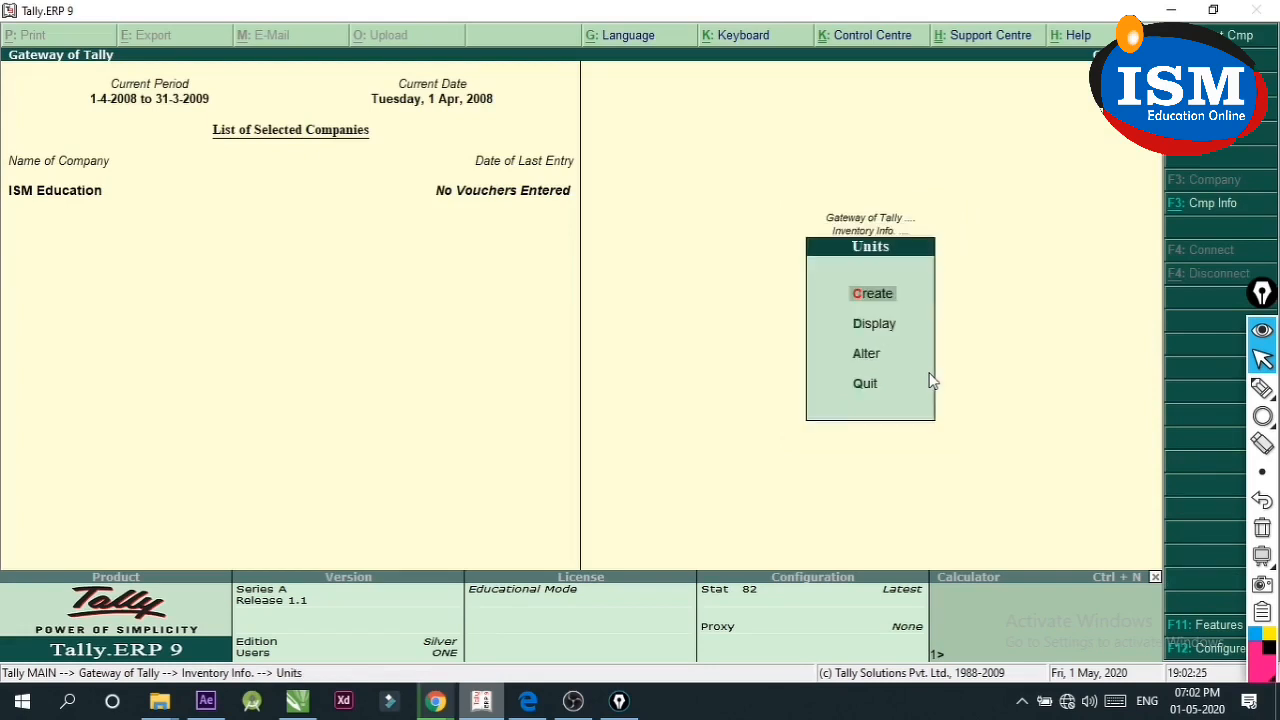
{"action": "key", "text": "Return"}
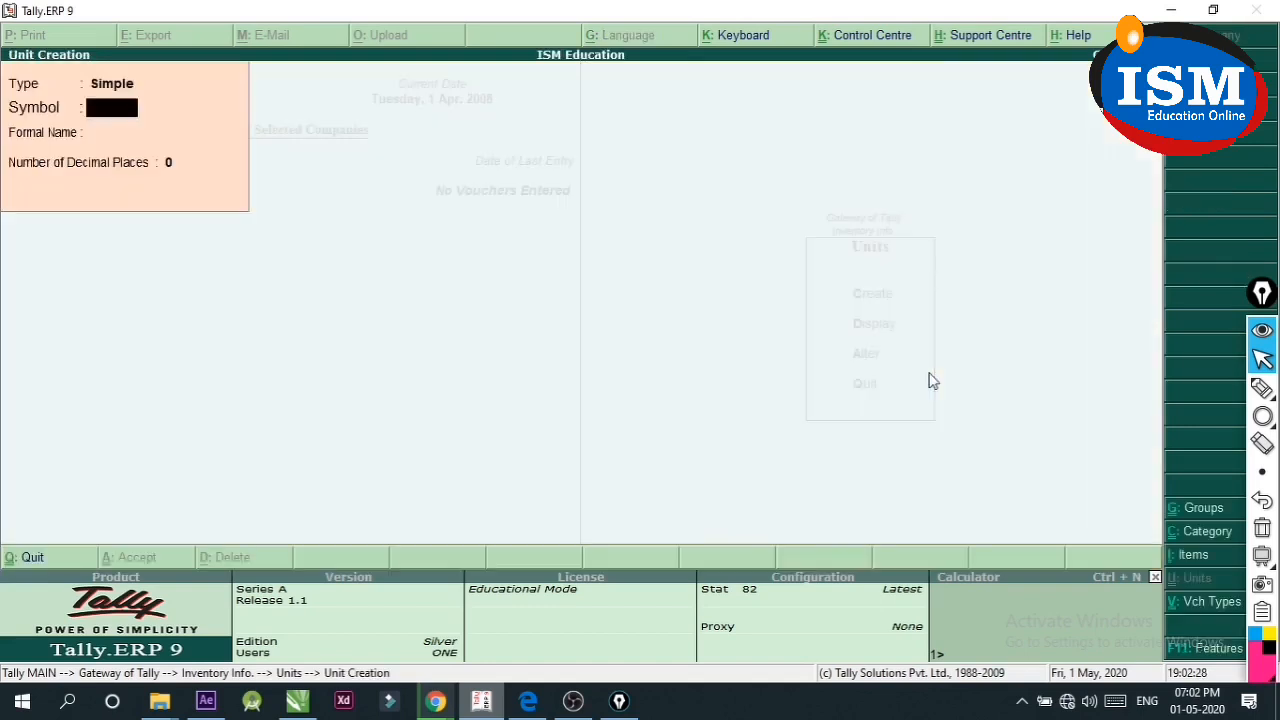
{"action": "type", "text": "PCS"}
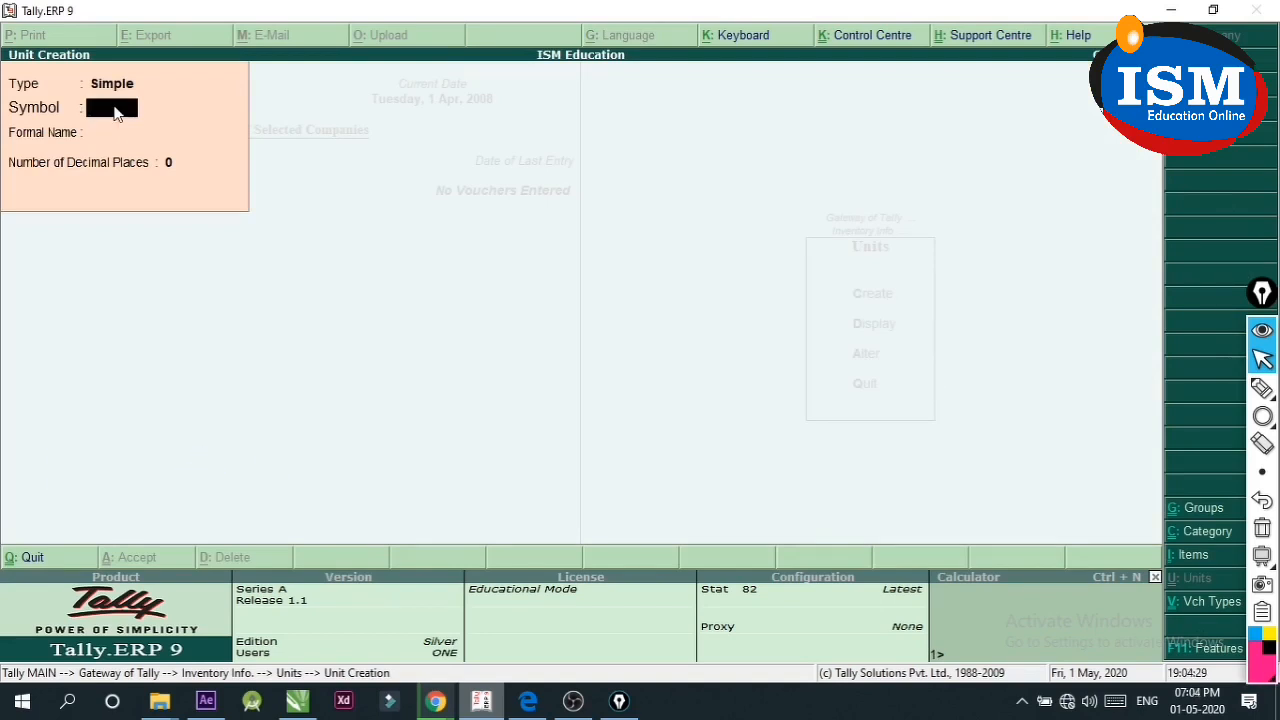
Create a simple unit of measure with the symbol KG and 3 decimal places, and return to the inventory information menu
{"action": "type", "text": "KG"}
{"action": "key", "text": "Return"}
{"action": "type", "text": "3"}
{"action": "key", "text": "ctrl+a"}
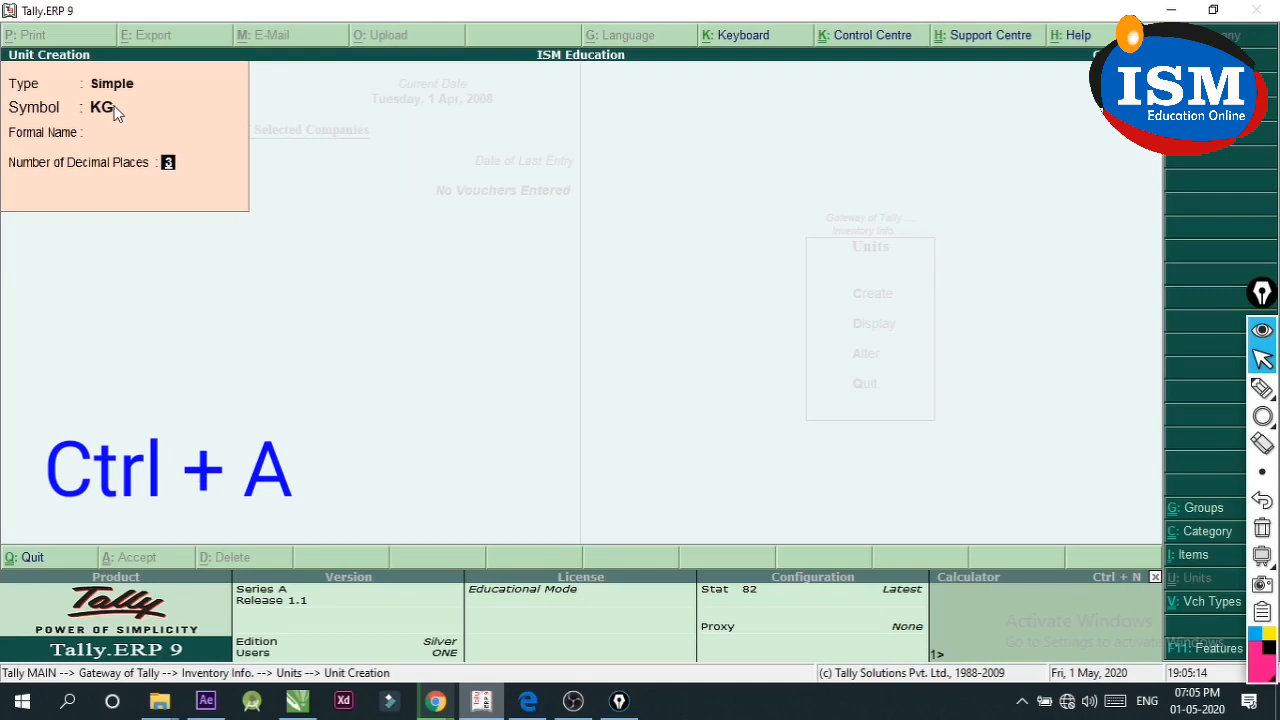
{"action": "key", "text": "Escape"}
{"action": "key", "text": "y"}
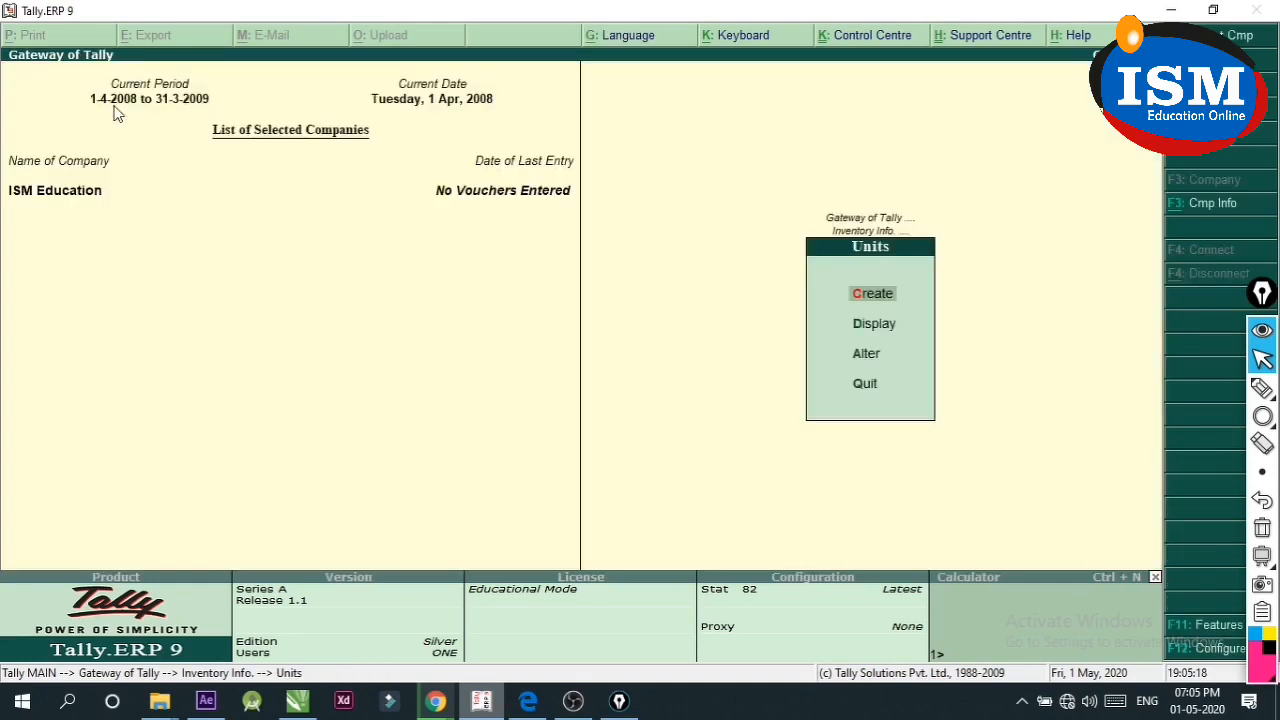
{"action": "key", "text": "Escape"}
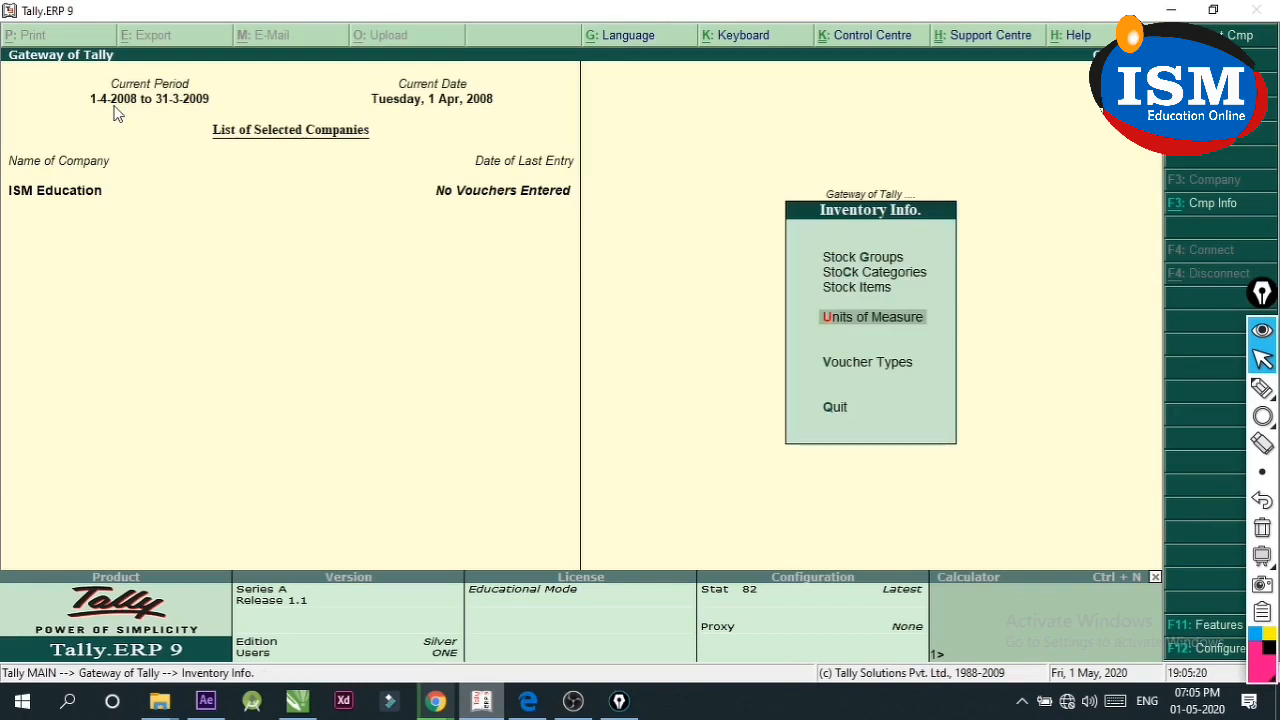
Open the creation form for a new unit of measure and view the available types of units
{"action": "key", "text": "Down"}
{"action": "key", "text": "Down"}
{"action": "key", "text": "Down"}
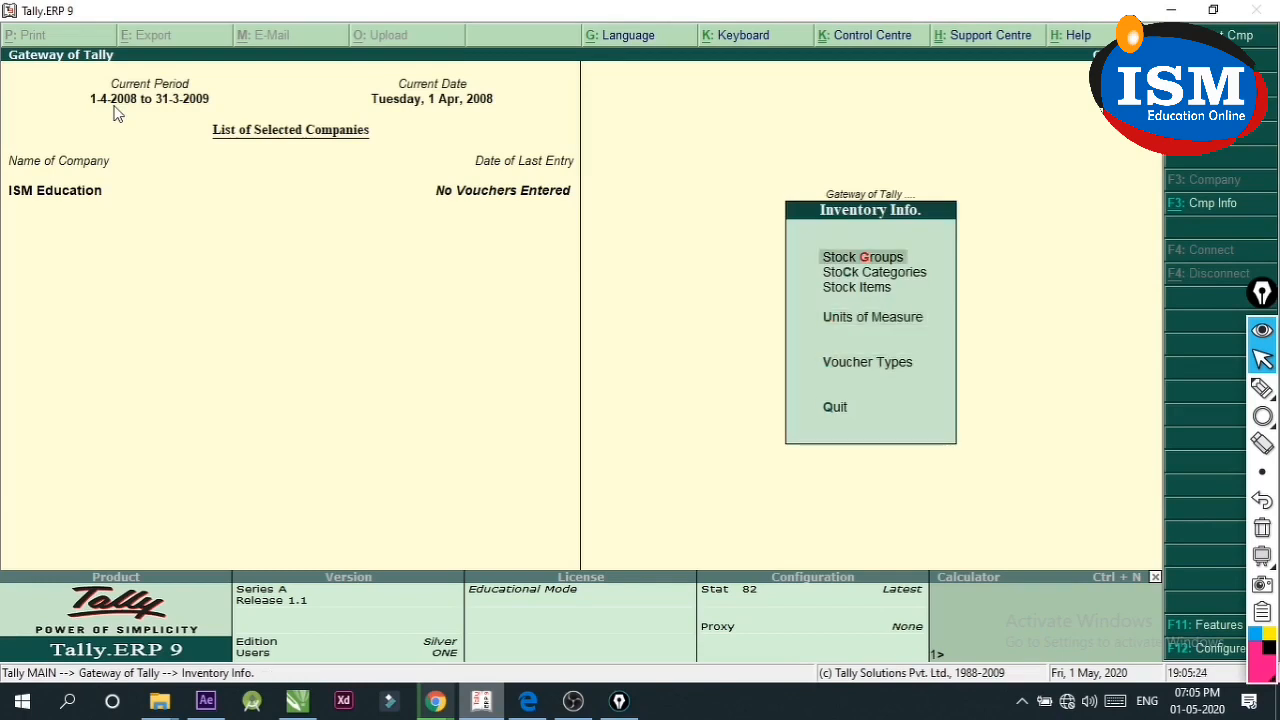
{"action": "key", "text": "Down"}
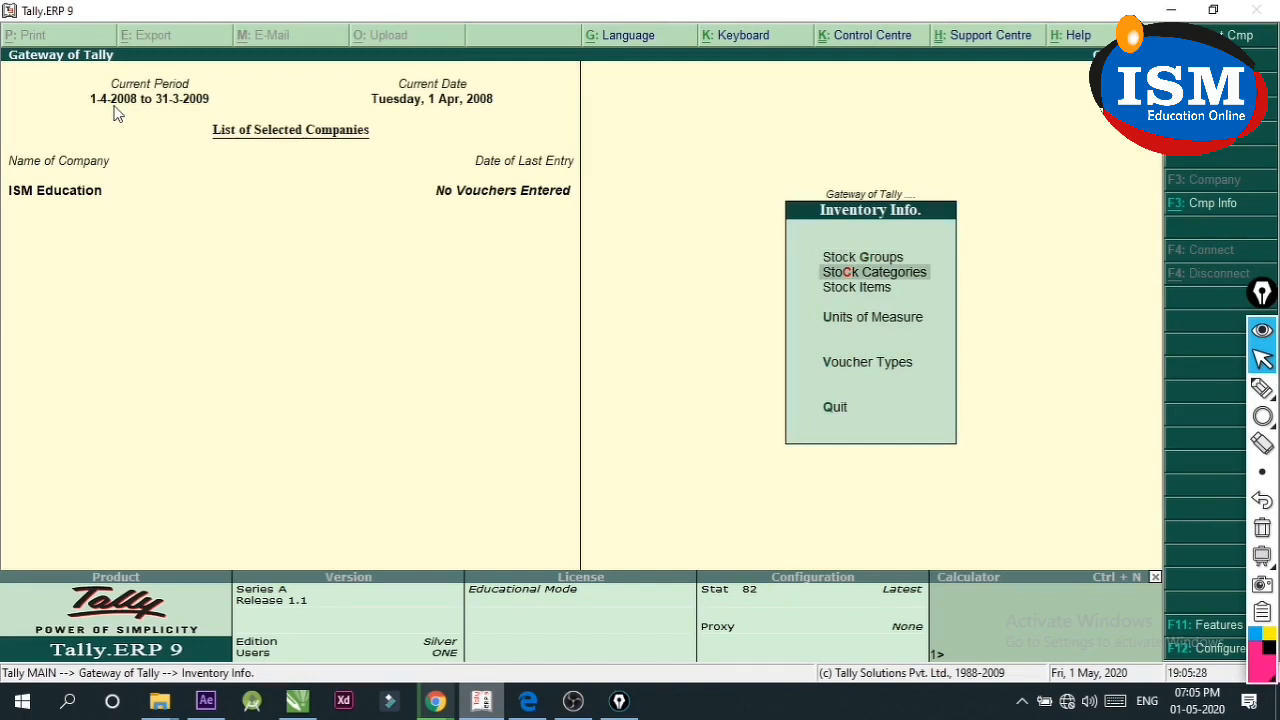
{"action": "key", "text": "Down"}
{"action": "key", "text": "Down"}
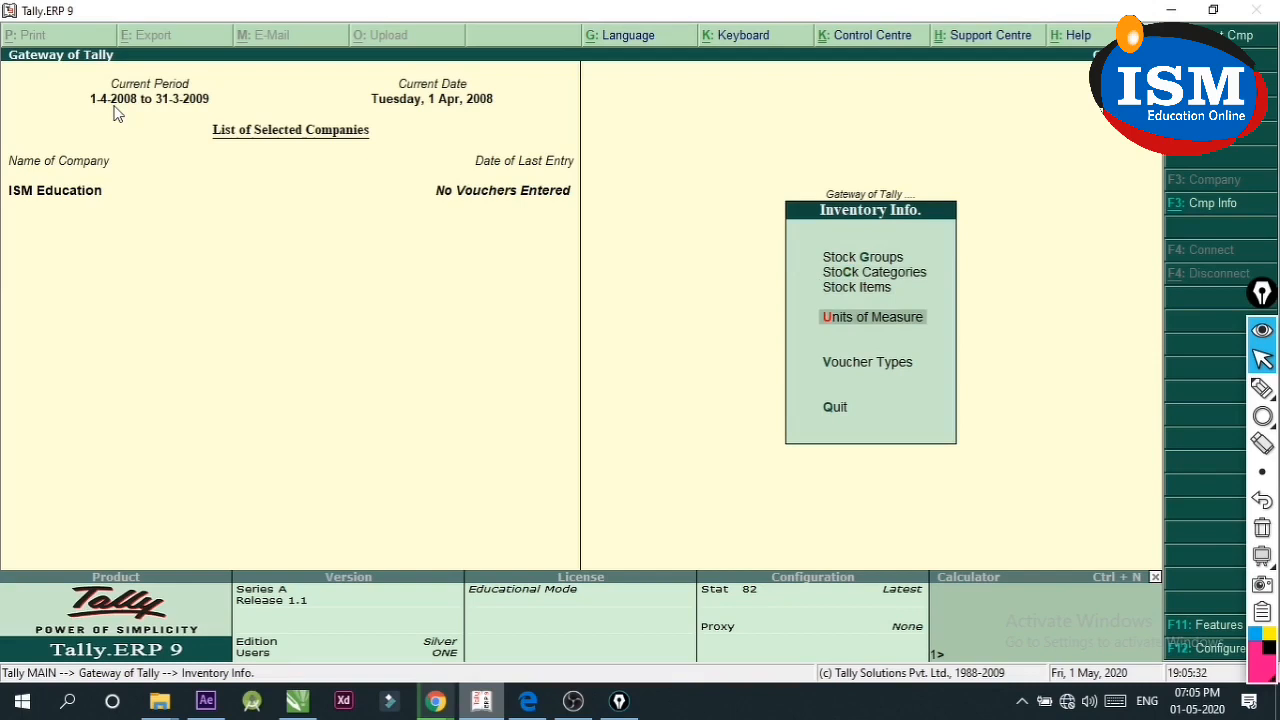
{"action": "key", "text": "Return"}
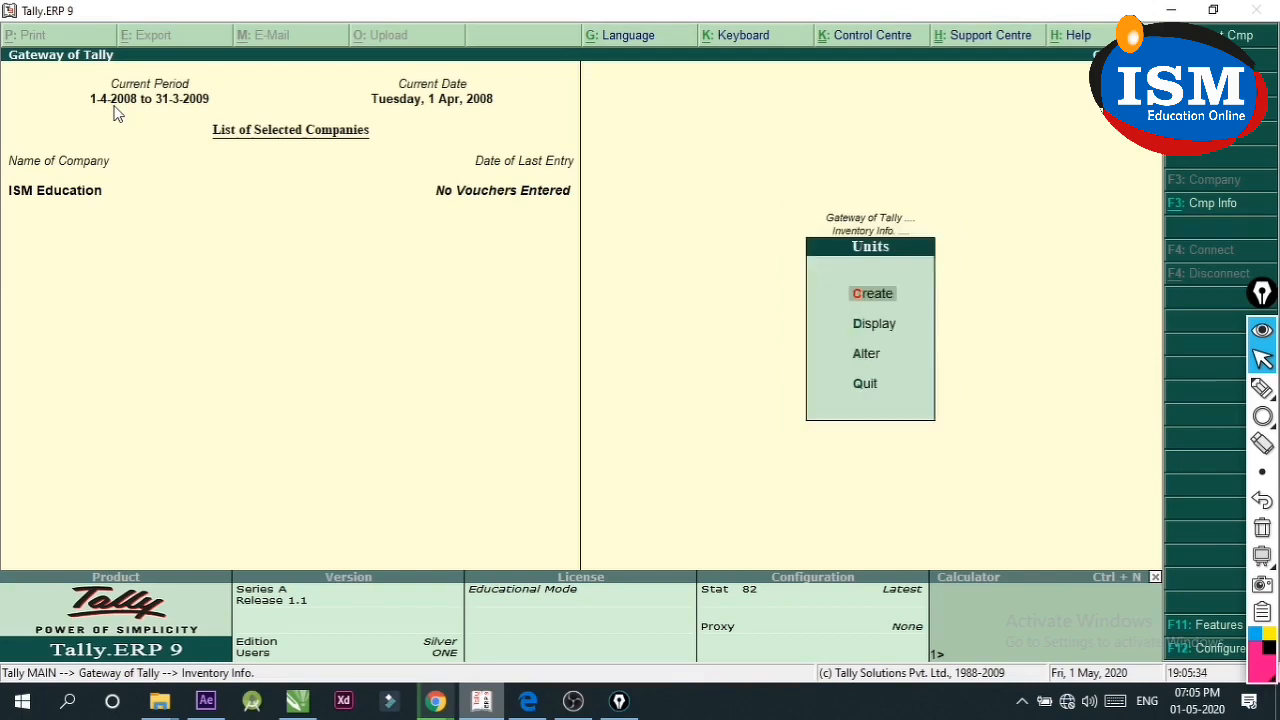
{"action": "key", "text": "Return"}
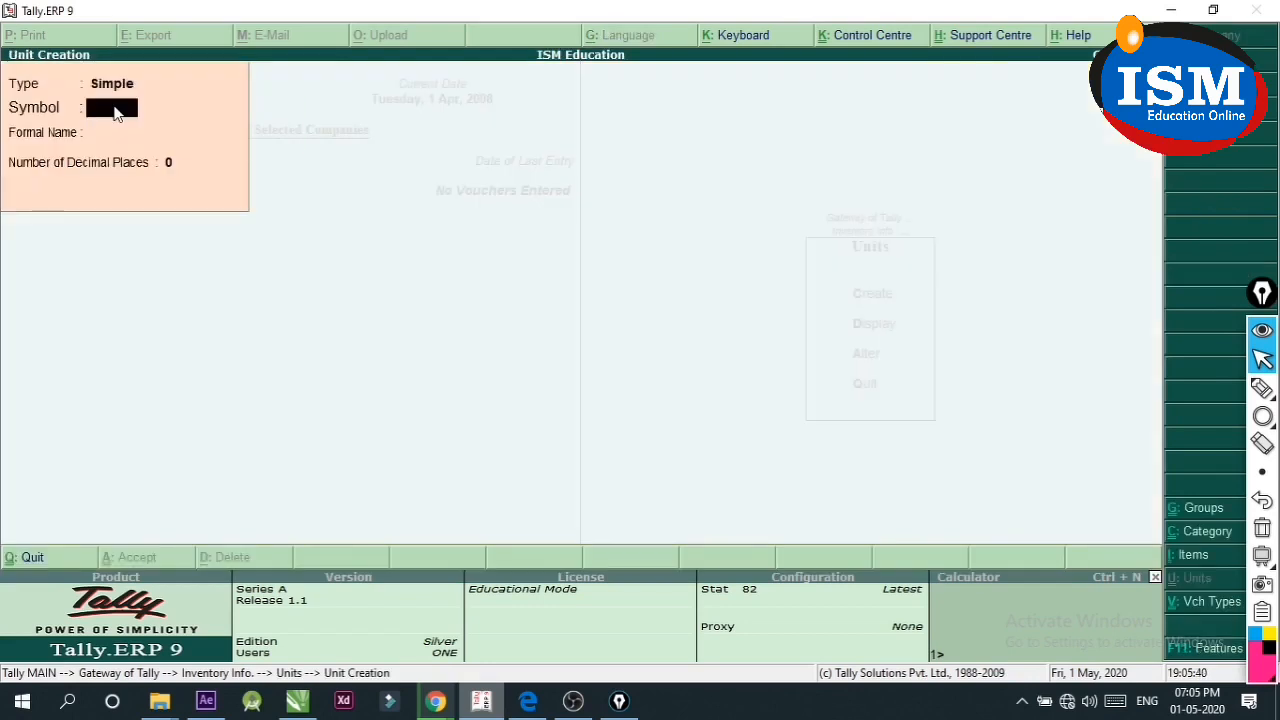
{"action": "key", "text": "BackSpace"}
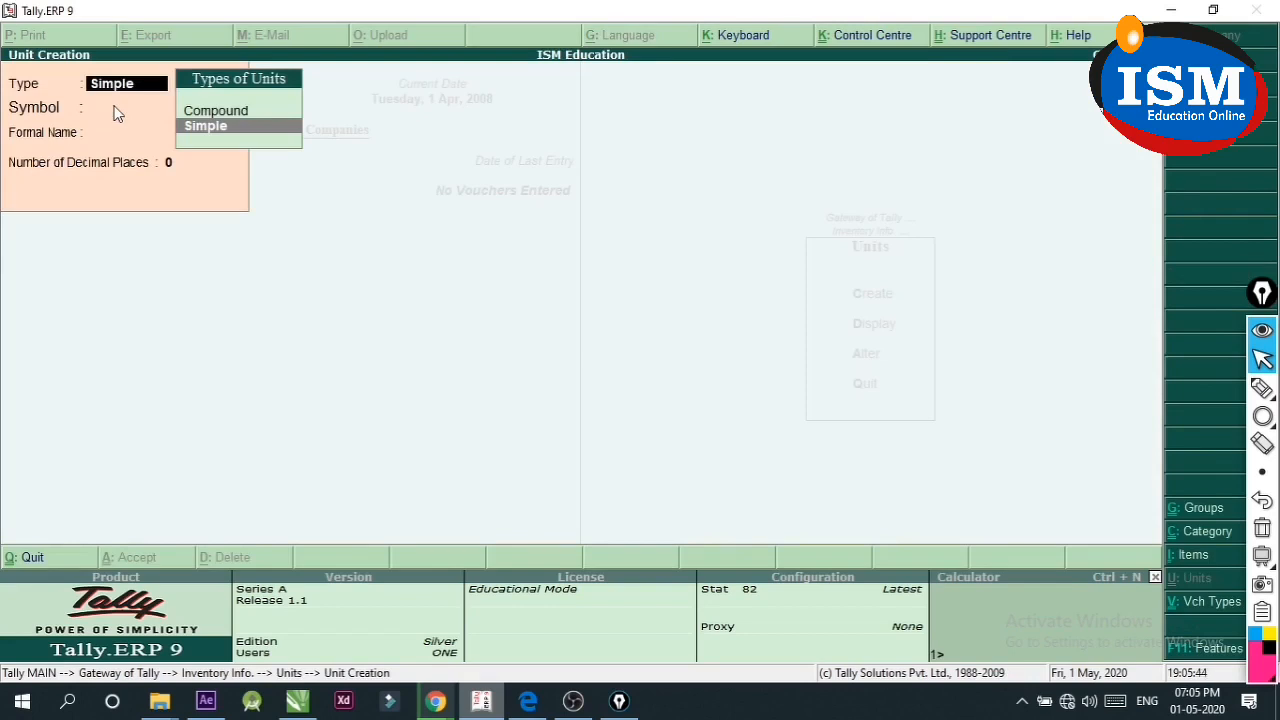
Switch to the Unit of Measure PDF in Edge and examine the explanation of simple units
{"action": "left_click", "coordinate": [527, 705]}
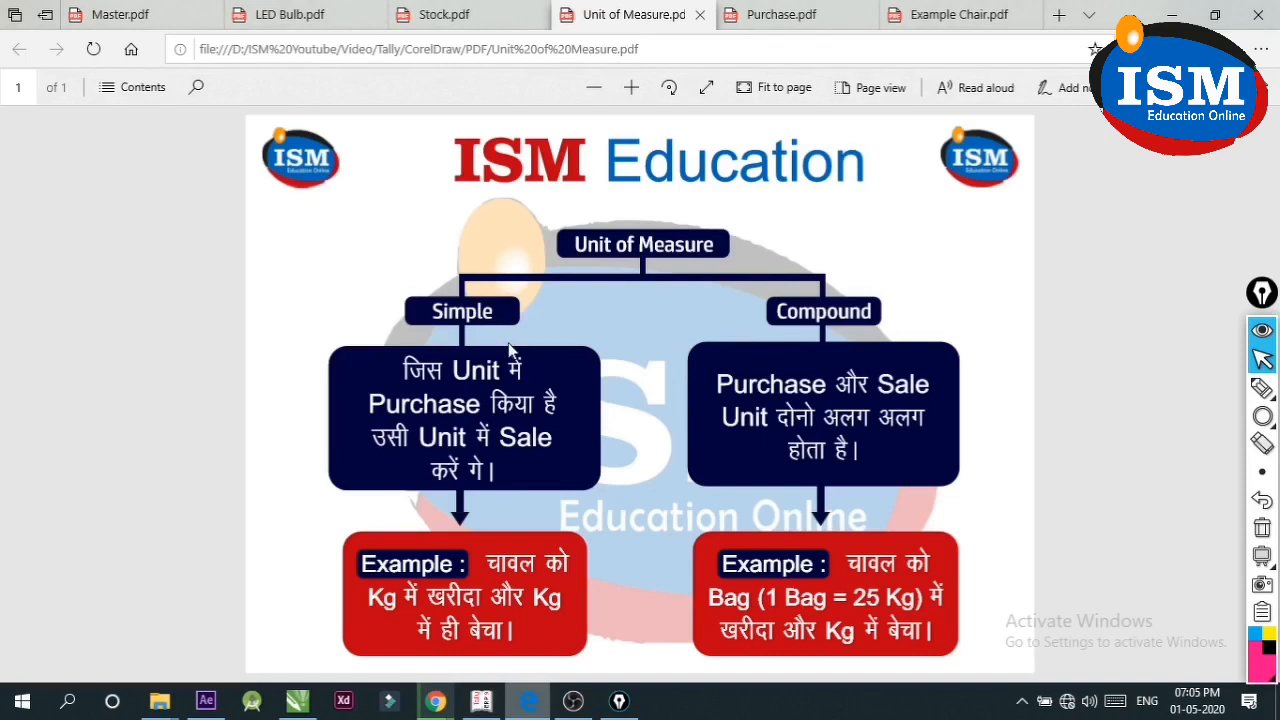
{"action": "left_click", "coordinate": [1263, 416]}
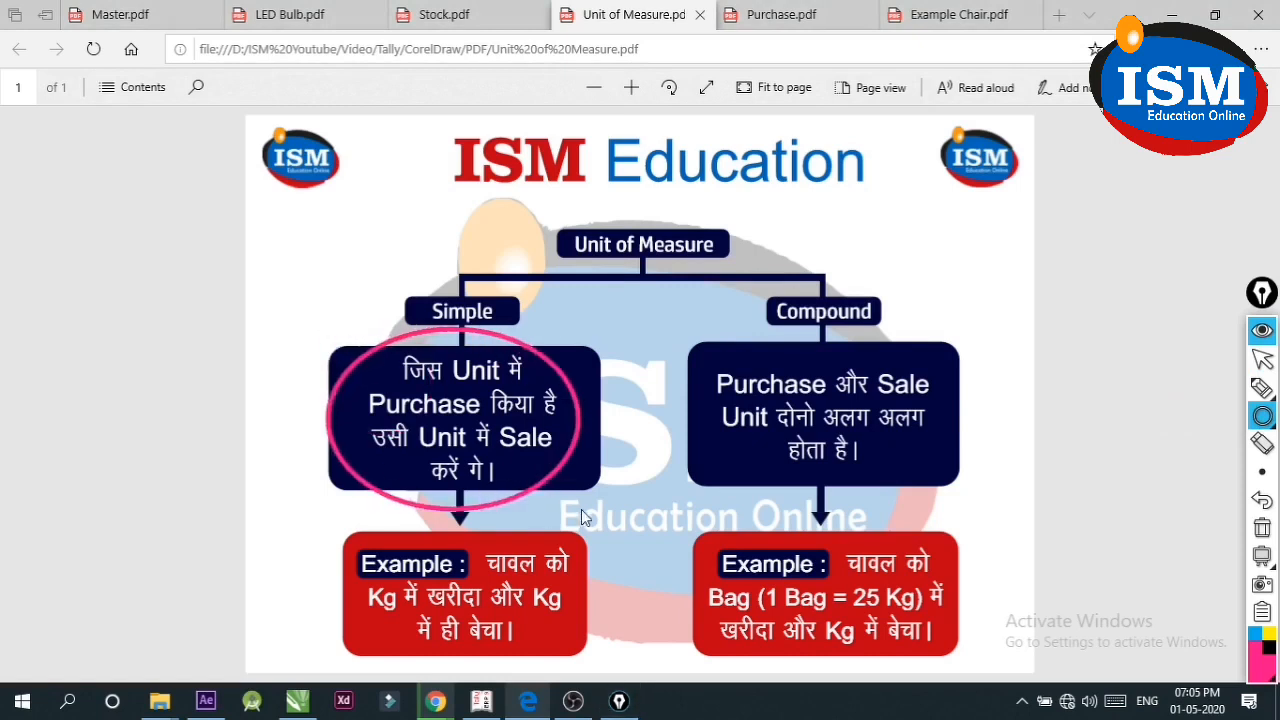
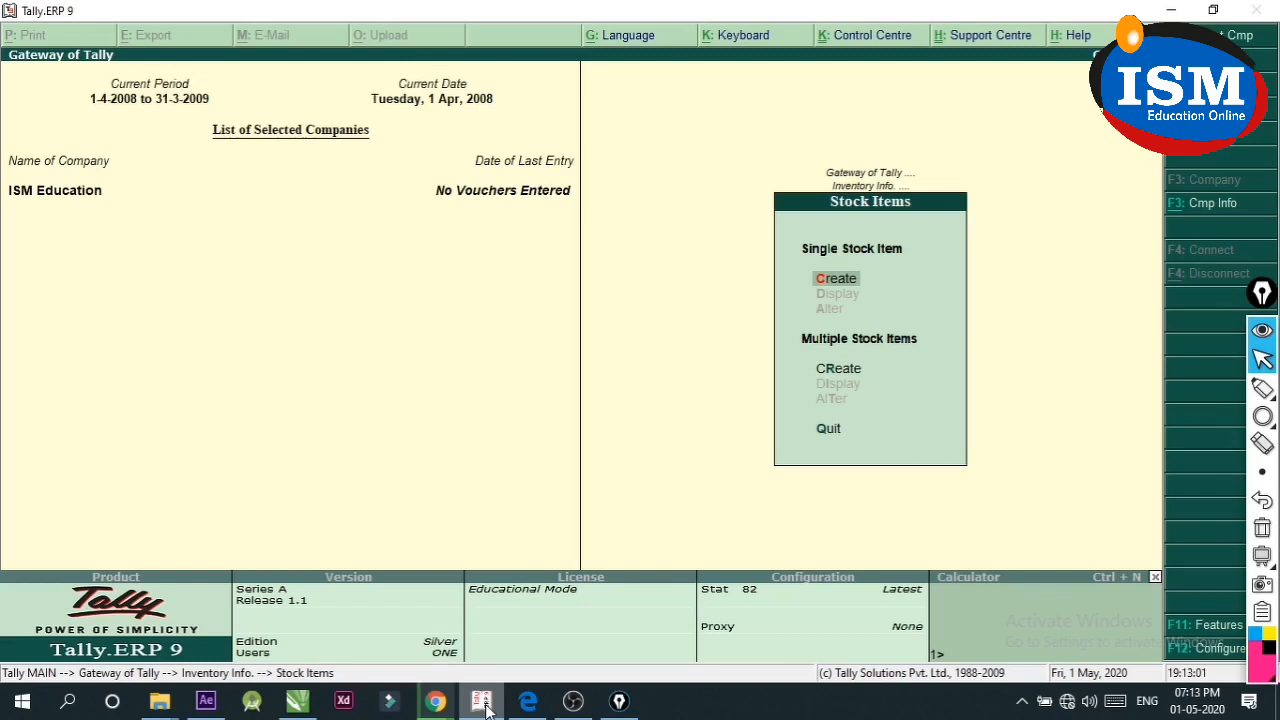
Start a new single stock item named 6WT BULB, leaving its alias blank
{"action": "key", "text": "Return"}
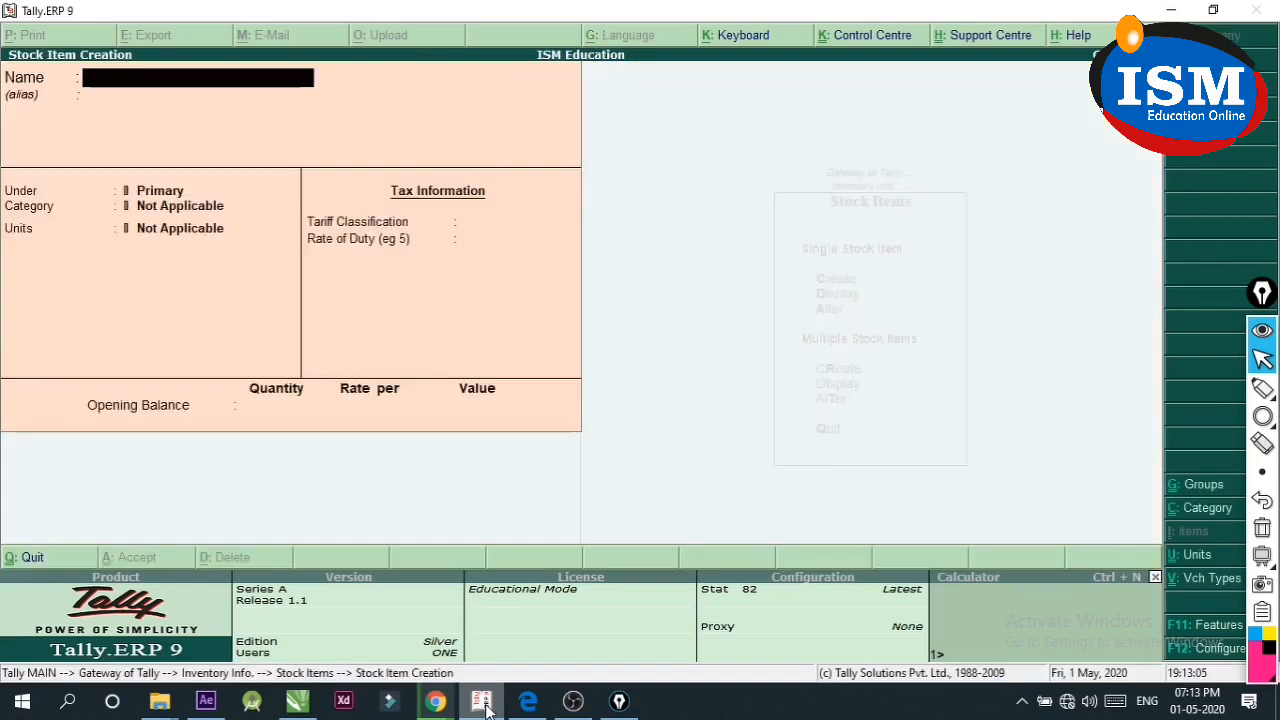
{"action": "type", "text": "6WT BULB"}
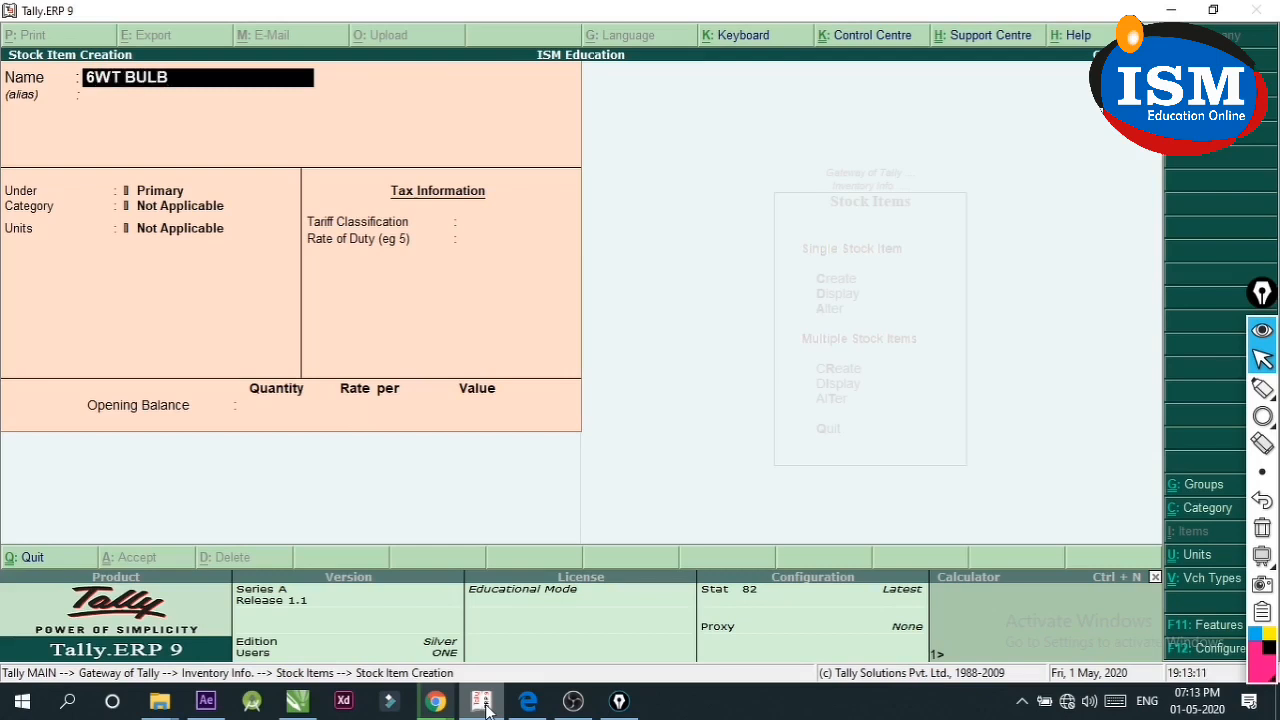
{"action": "key", "text": "Return"}
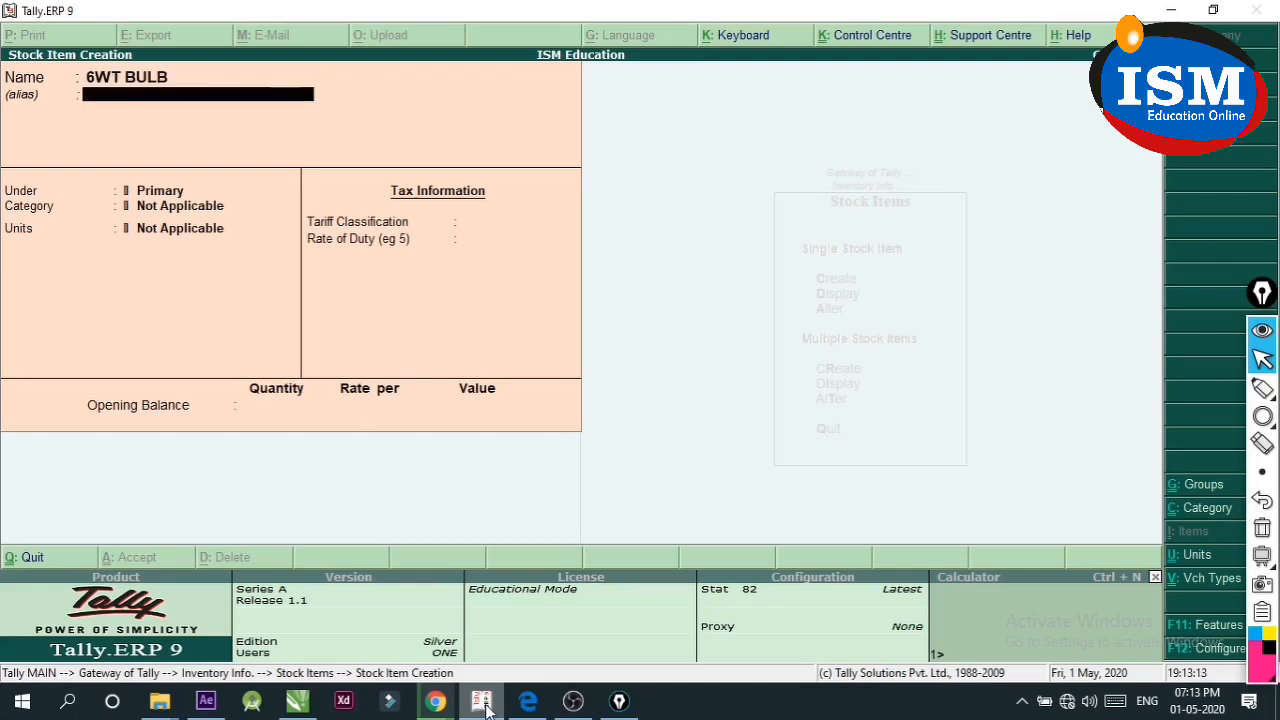
{"action": "key", "text": "Return"}
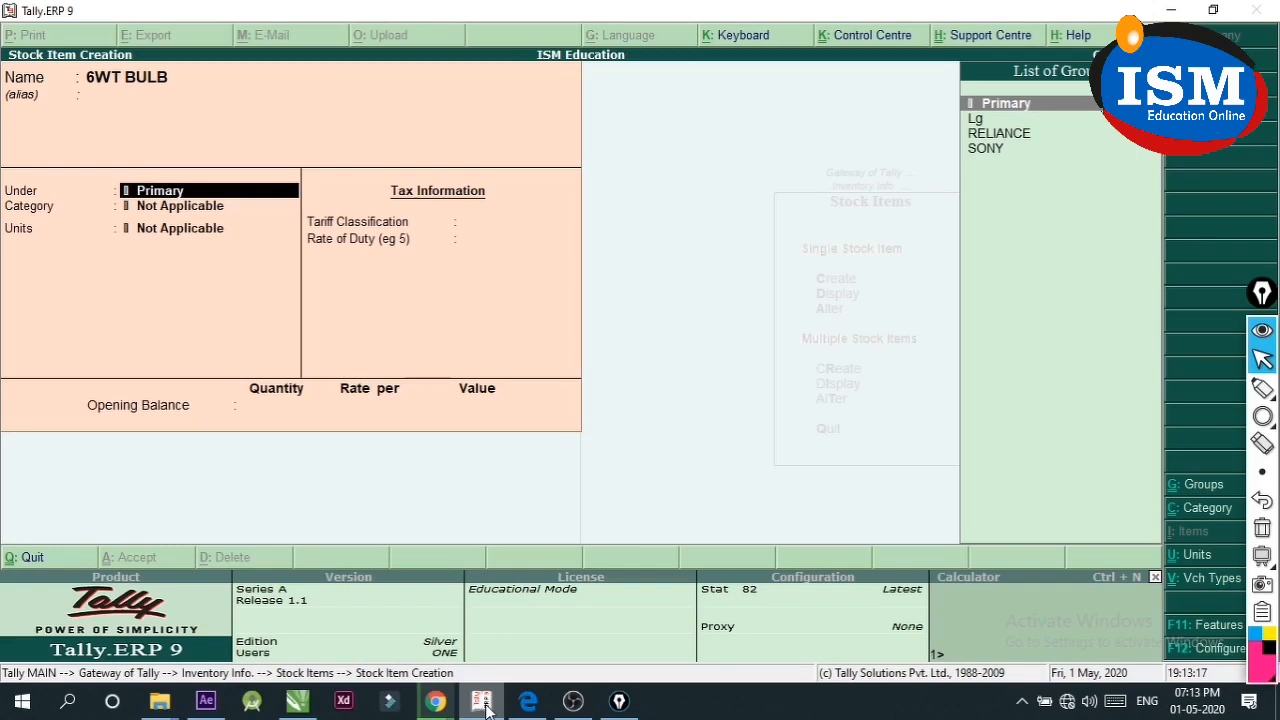
{"action": "key", "text": "Down"}
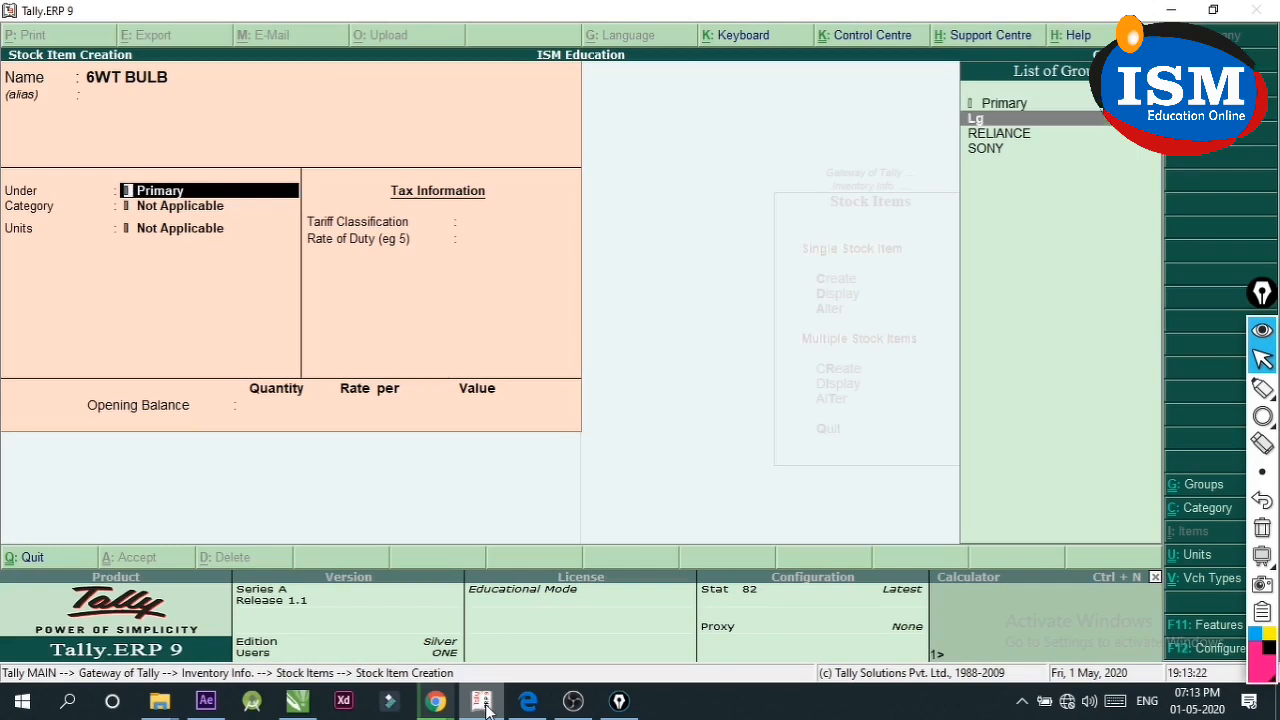
{"action": "key", "text": "Return"}
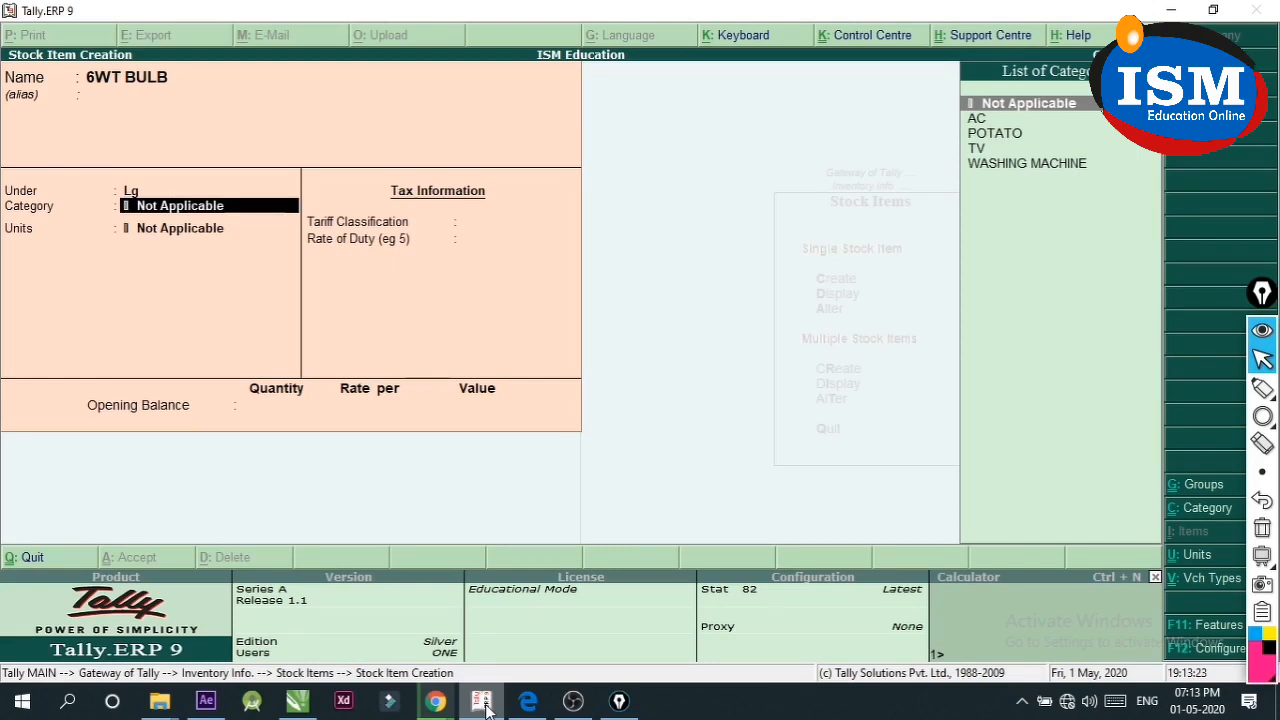
{"action": "key", "text": "Down"}
{"action": "key", "text": "Down"}
{"action": "key", "text": "Down"}
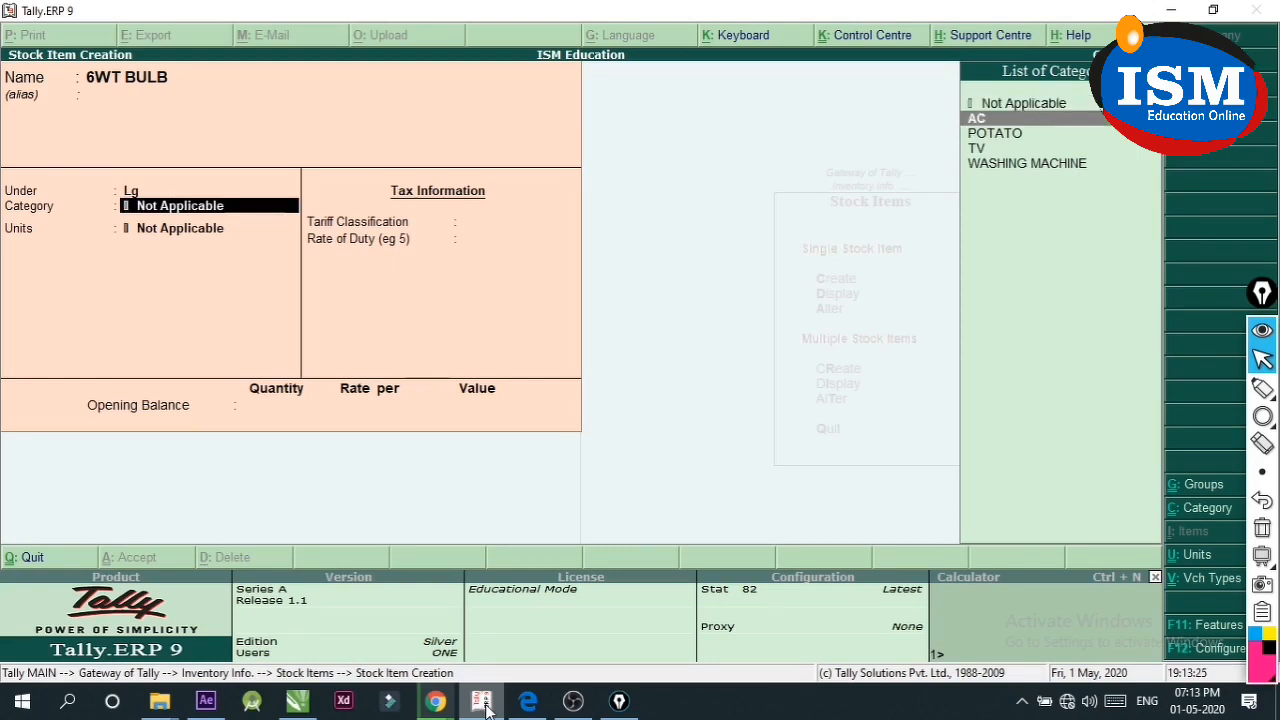
{"action": "key", "text": "Down"}
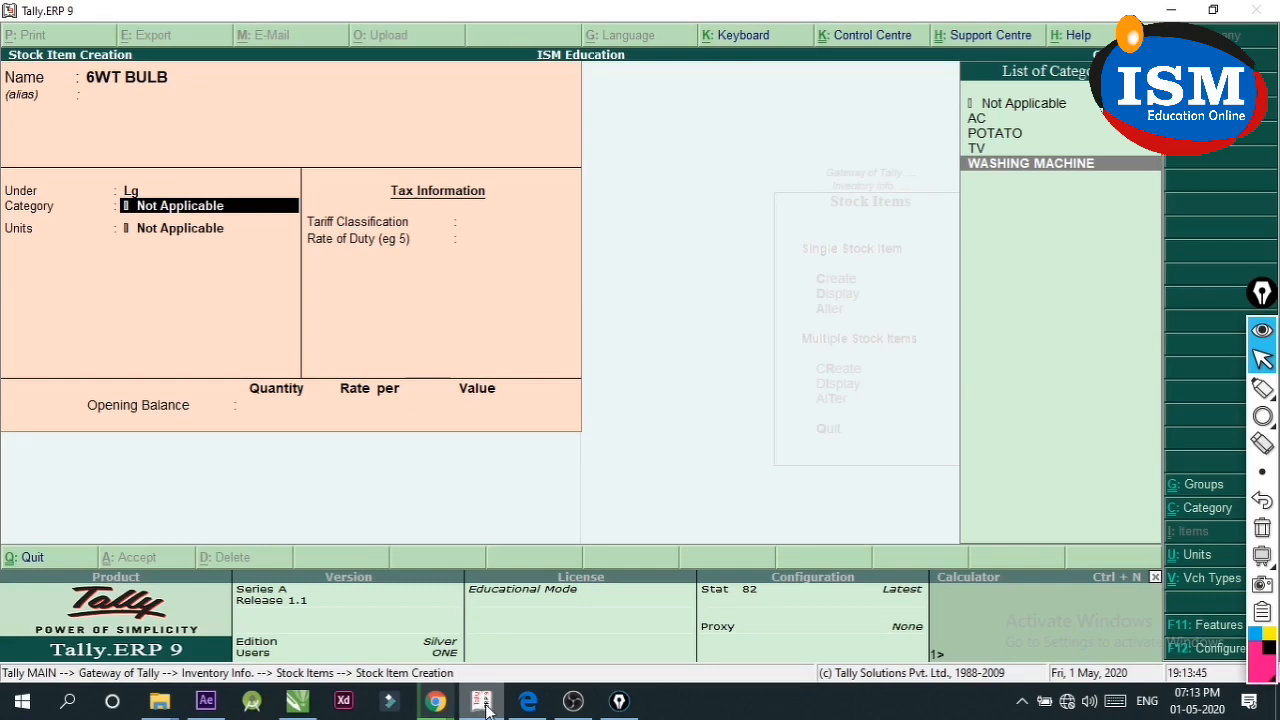
{"action": "key", "text": "Up"}
{"action": "key", "text": "BackSpace"}
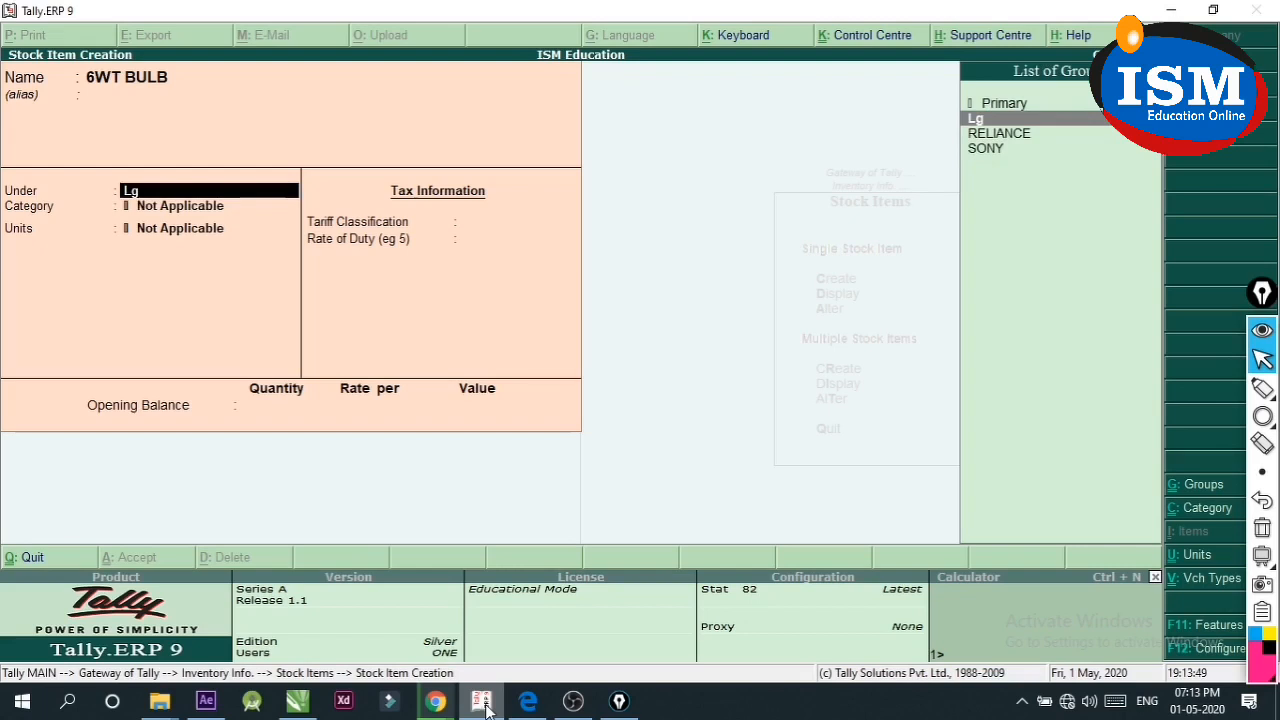
Create a stock group named BAJAJ under Primary from within the 6WT BULB item and assign the item to it
{"action": "mouse_move", "coordinate": [1258, 420]}
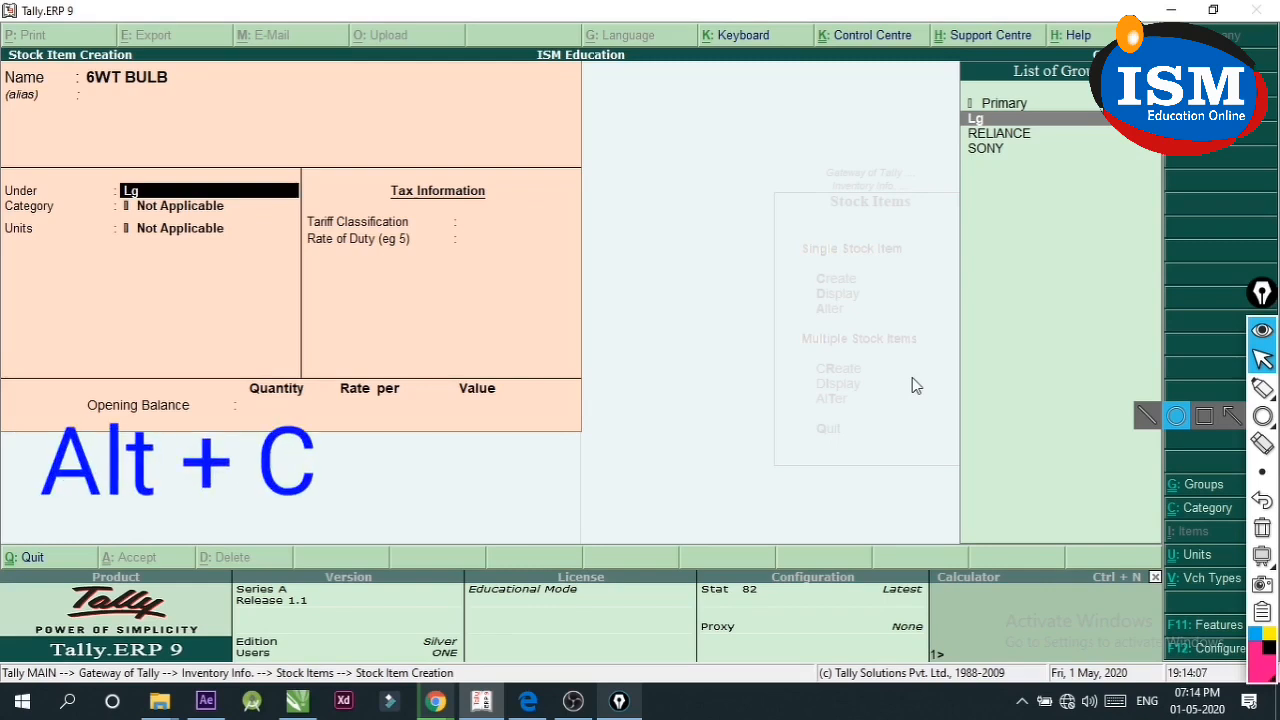
{"action": "key", "text": "alt+c"}
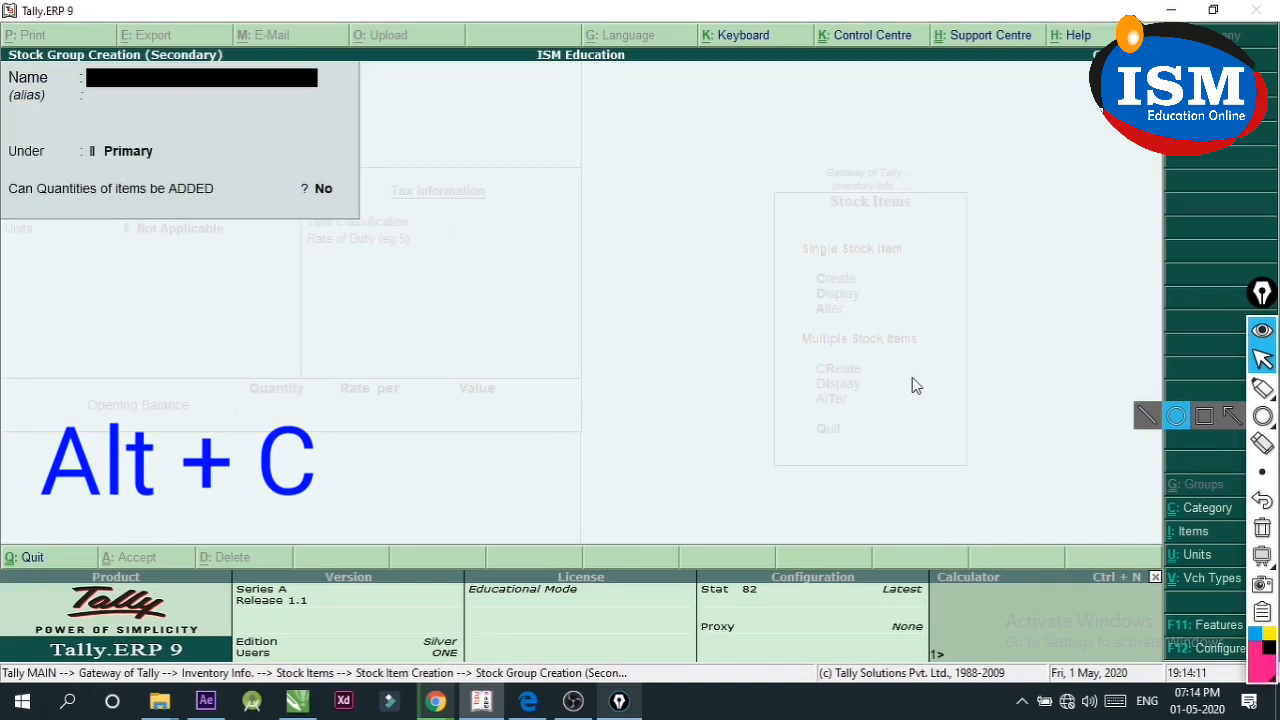
{"action": "left_click", "coordinate": [1179, 417]}
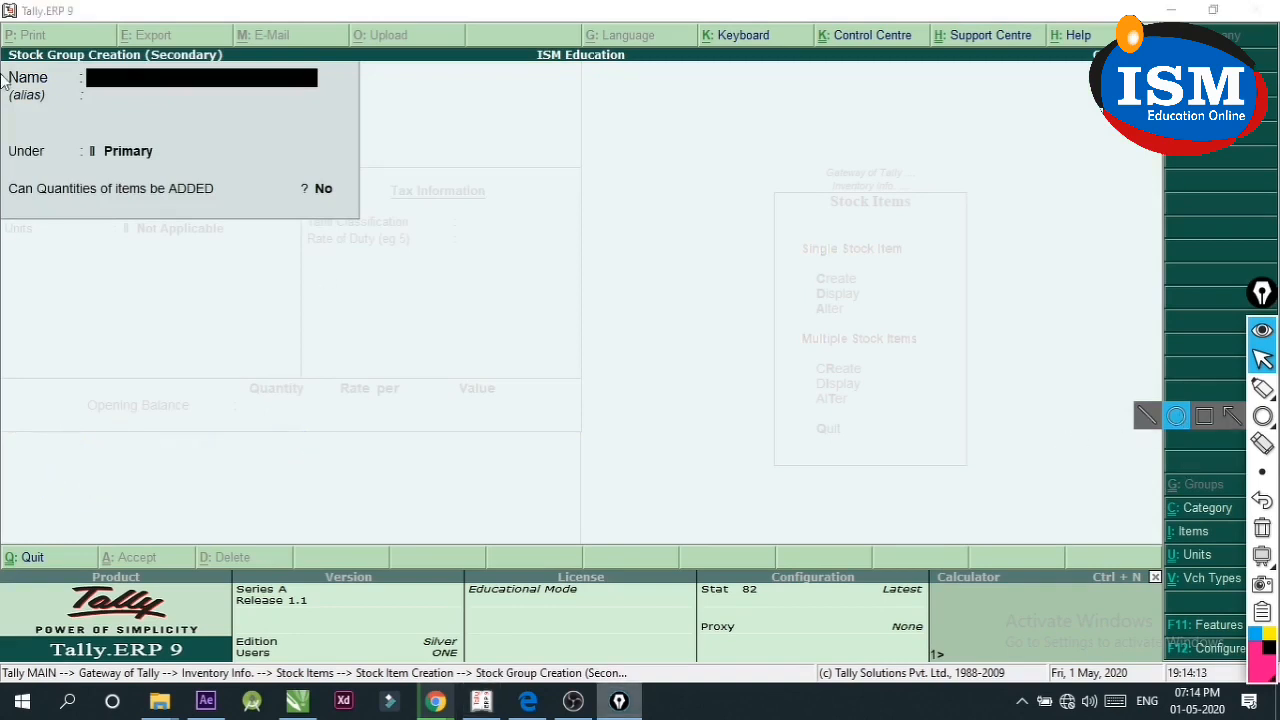
{"action": "left_click", "coordinate": [227, 111]}
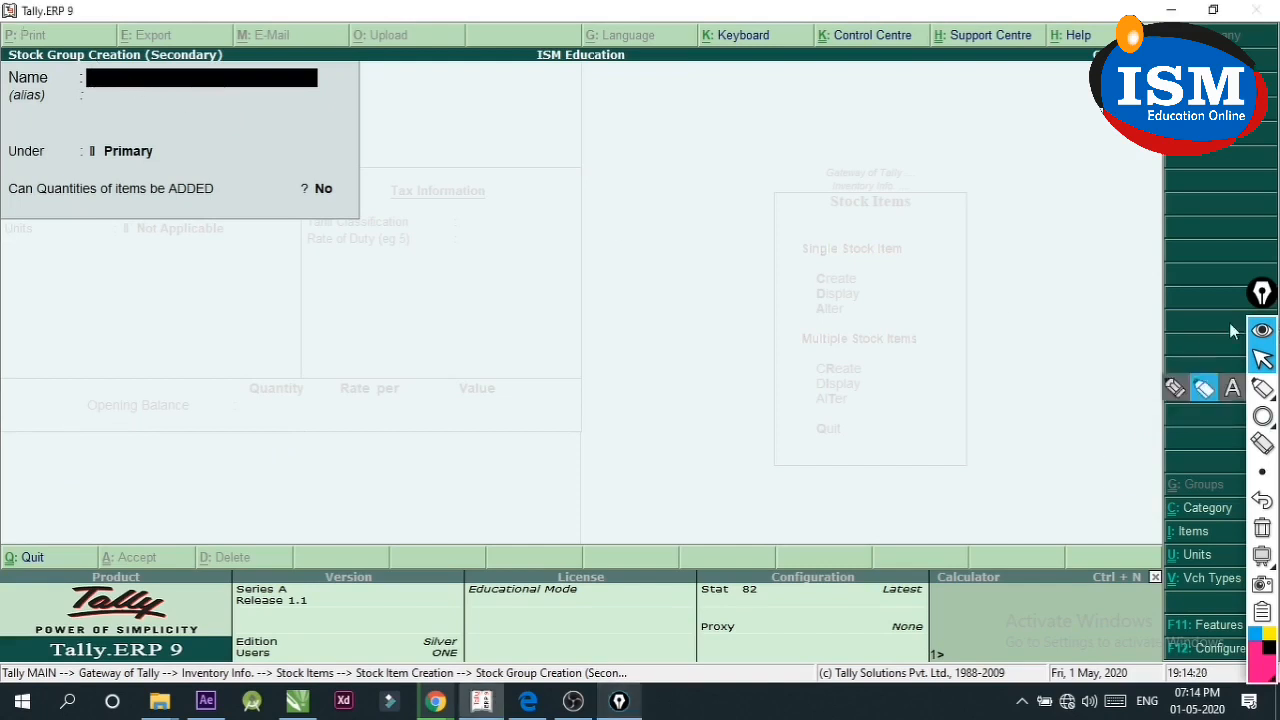
{"action": "left_click", "coordinate": [1176, 416]}
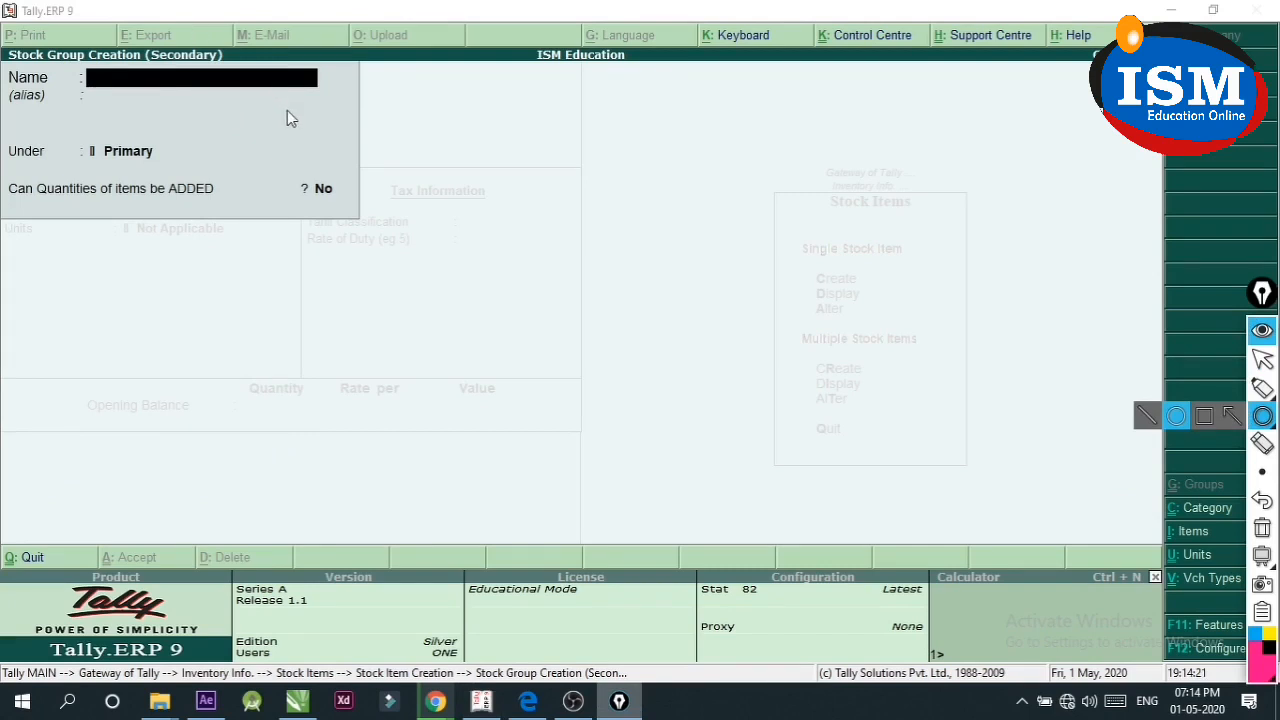
{"action": "left_click_drag", "start_coordinate": [287, 110], "coordinate": [20, 6]}
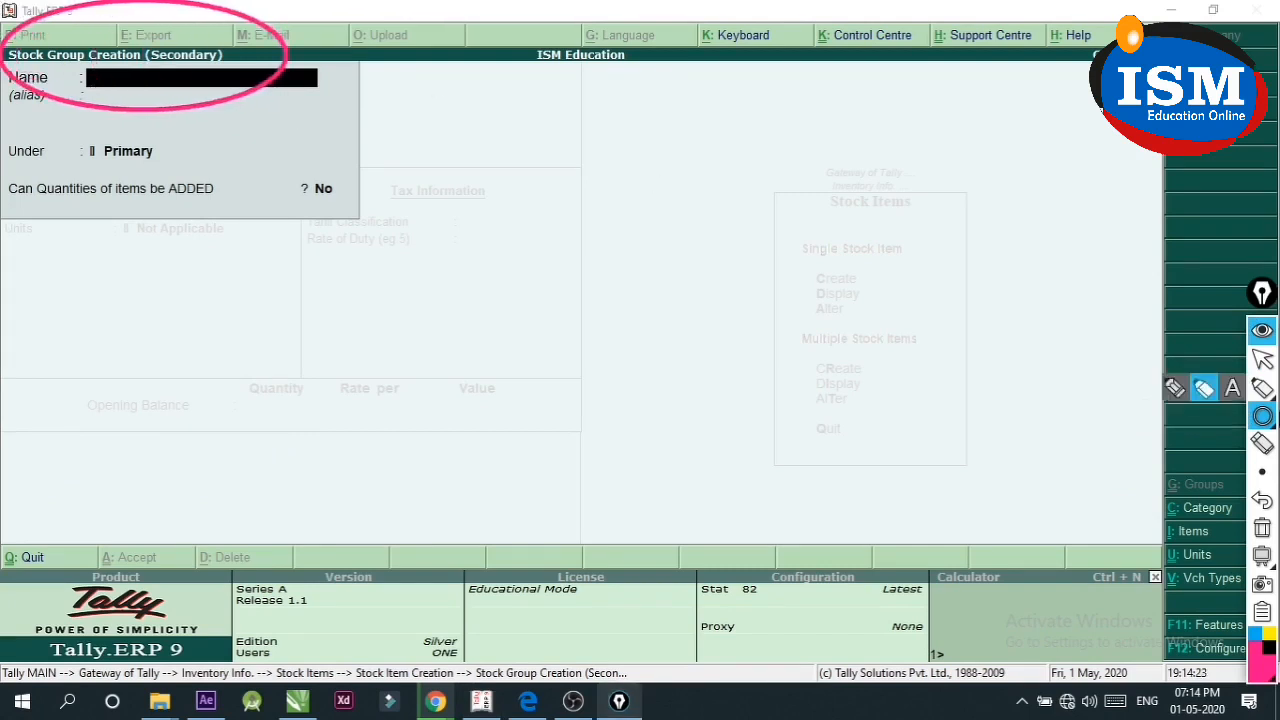
{"action": "left_click", "coordinate": [1260, 503]}
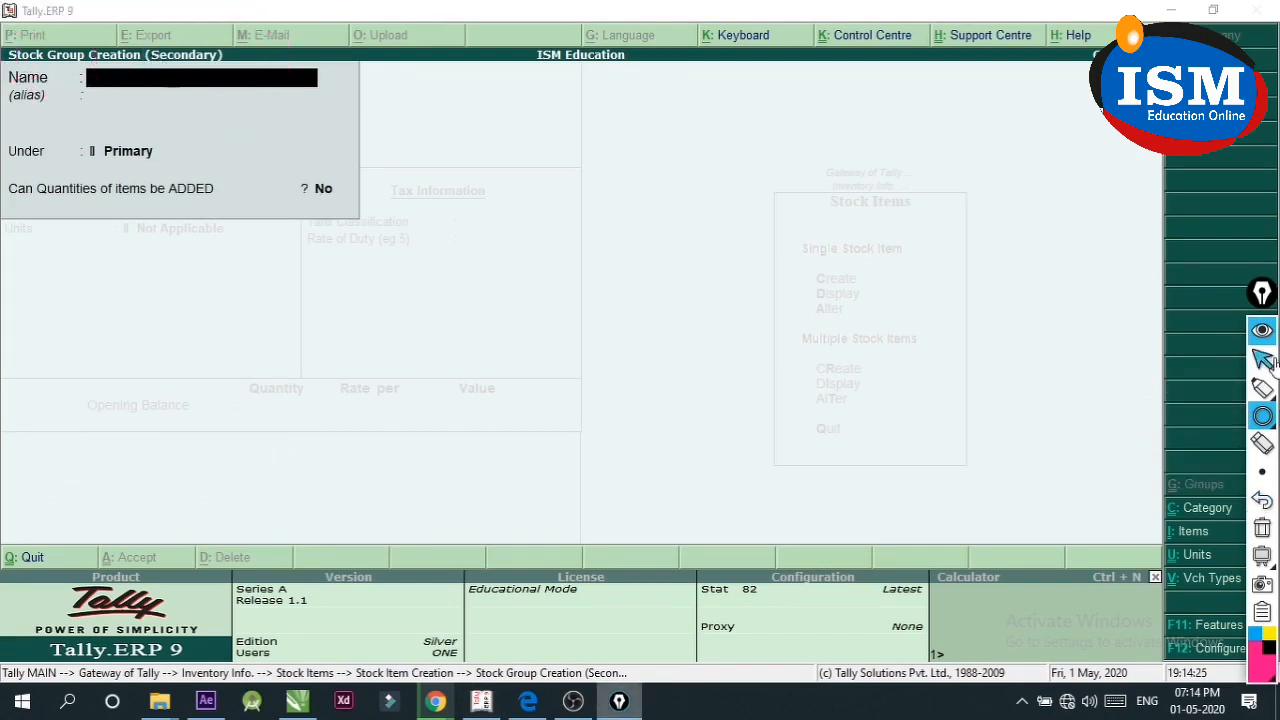
{"action": "left_click", "coordinate": [1264, 362]}
{"action": "left_click", "coordinate": [128, 90]}
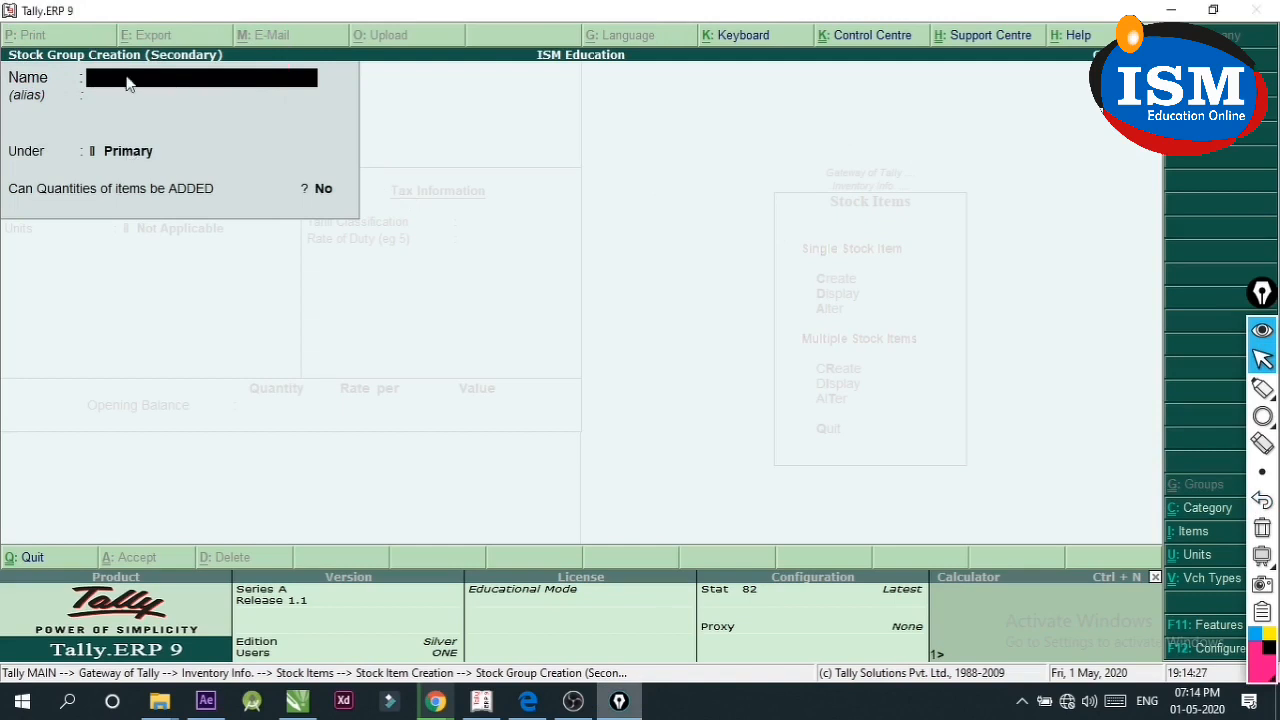
{"action": "type", "text": "BAJAJ"}
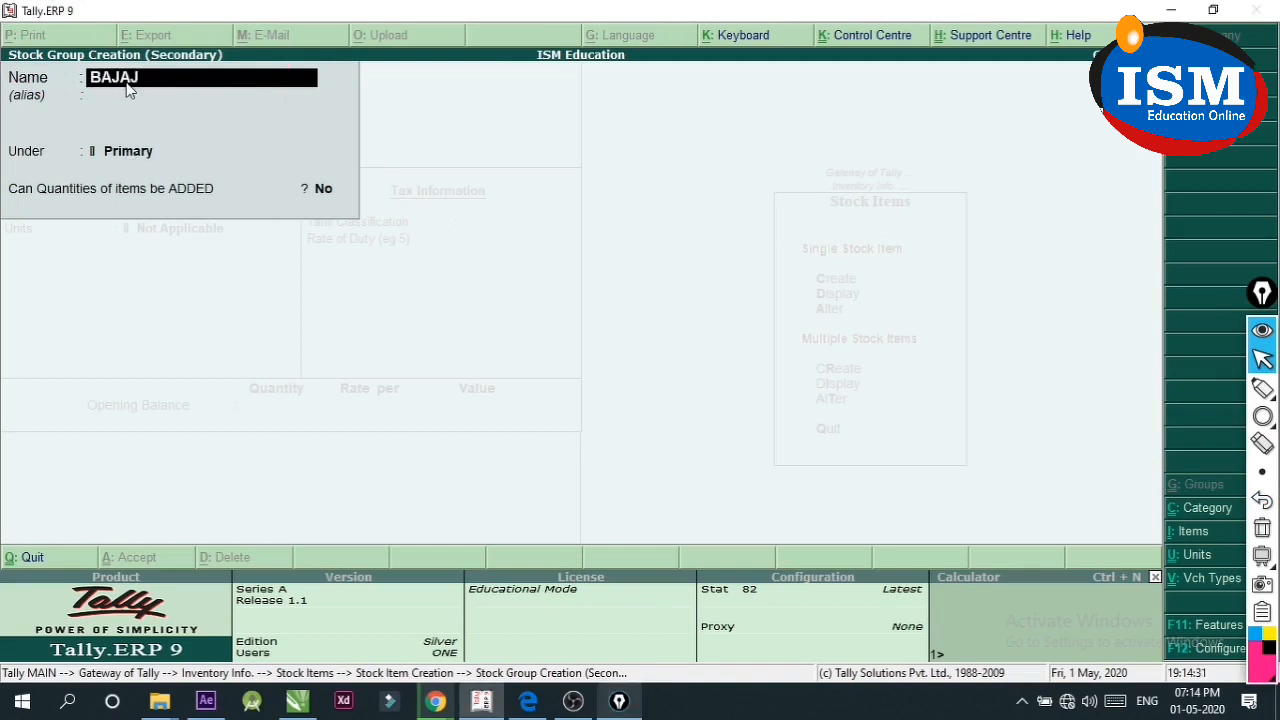
{"action": "key", "text": "ctrl+a"}
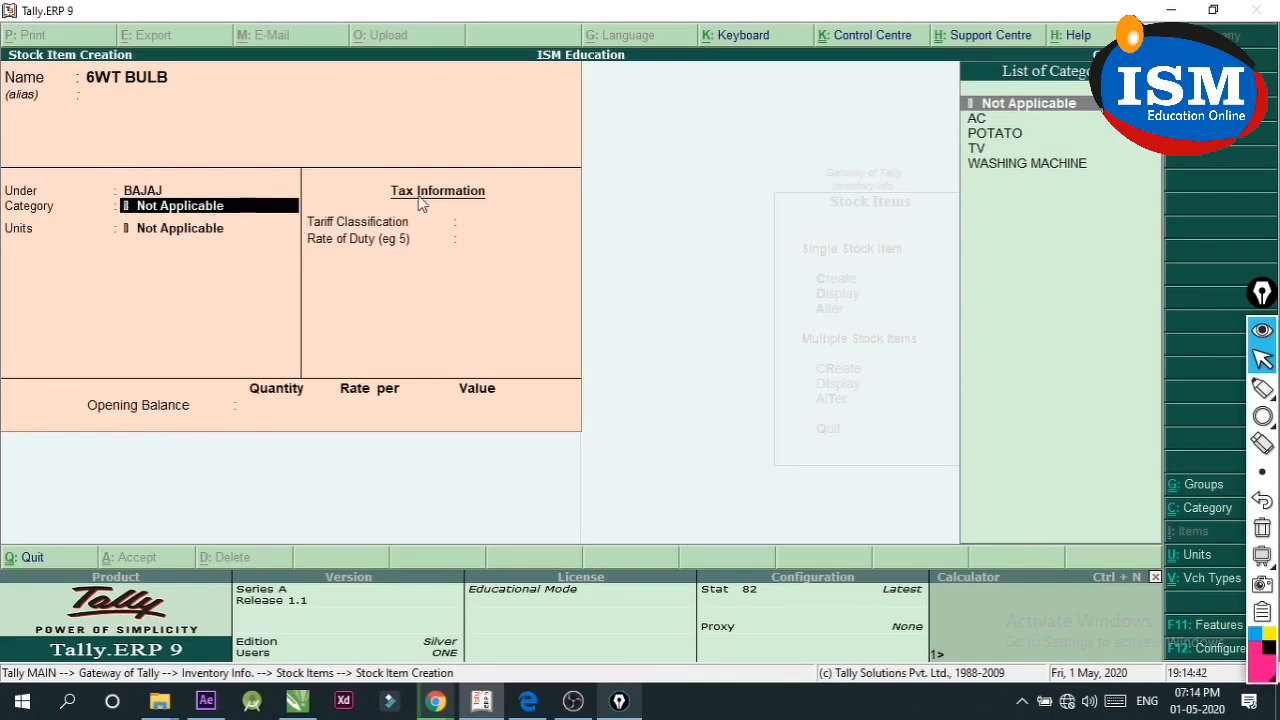
Create a stock category named BULB under Primary from within the 6WT BULB item and assign the item to it
{"action": "key", "text": "alt+c"}
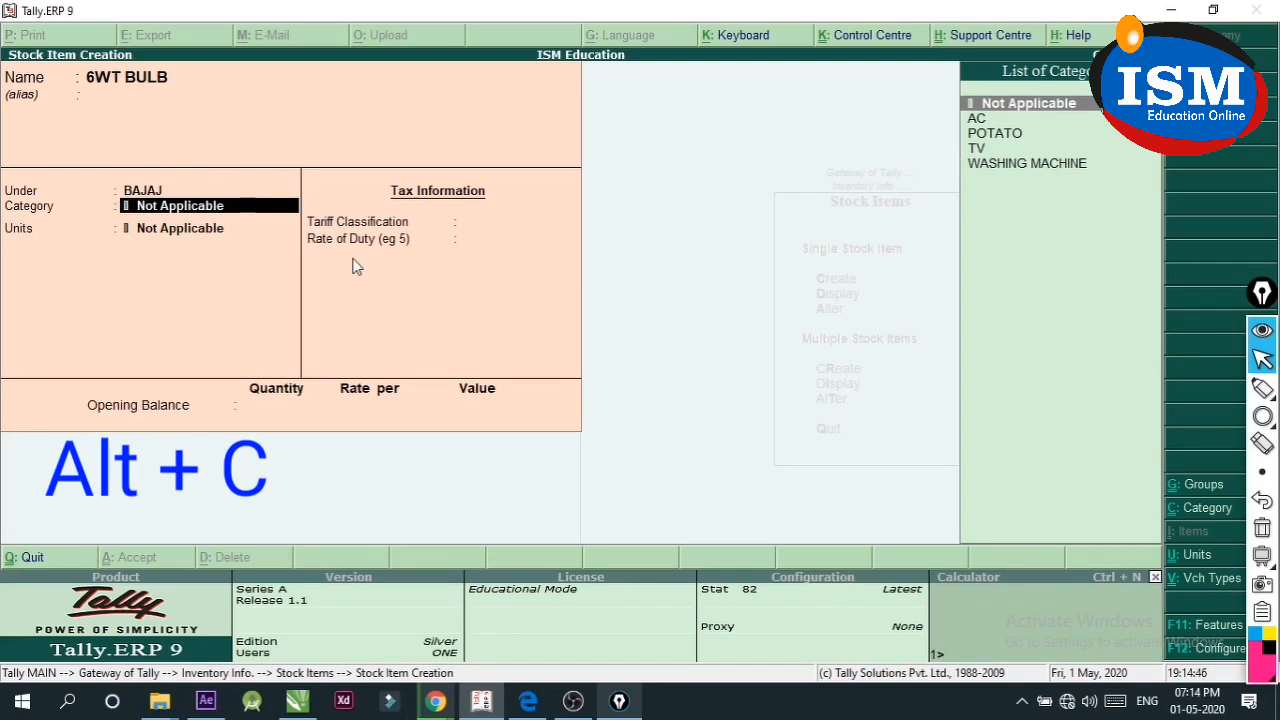
{"action": "key", "text": "alt+c"}
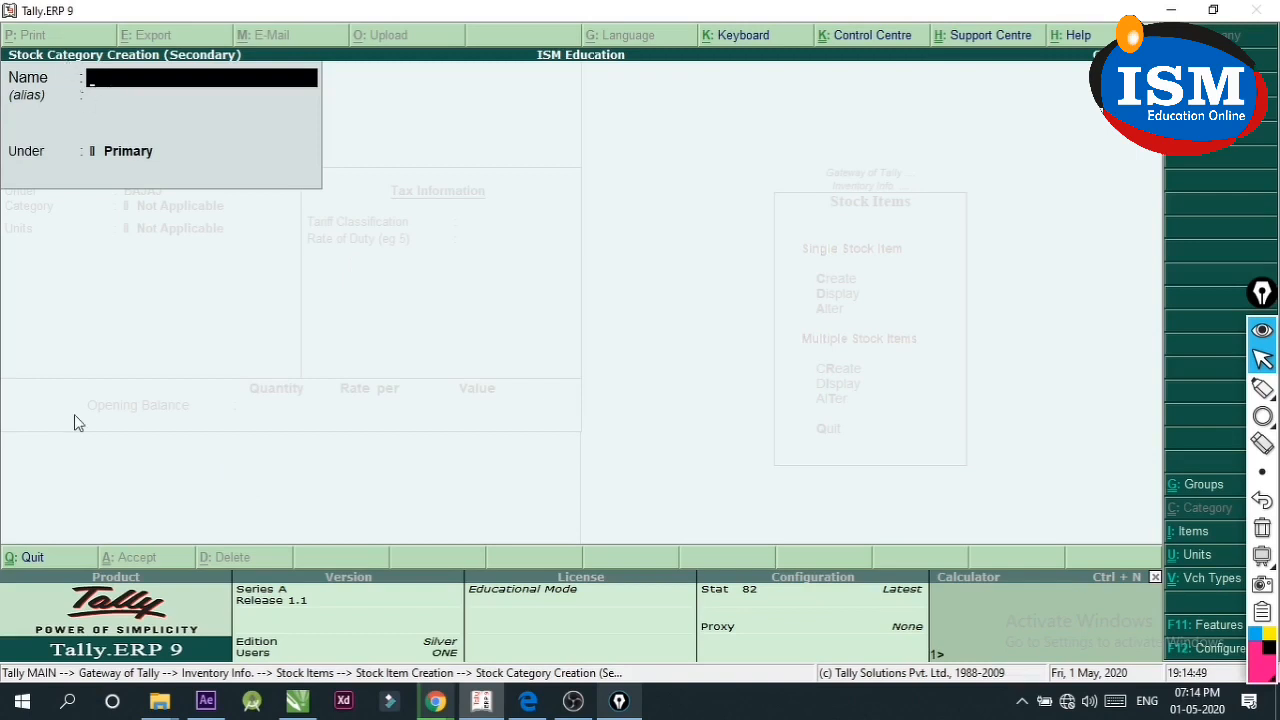
{"action": "type", "text": "BULB"}
{"action": "key", "text": "ctrl+a"}
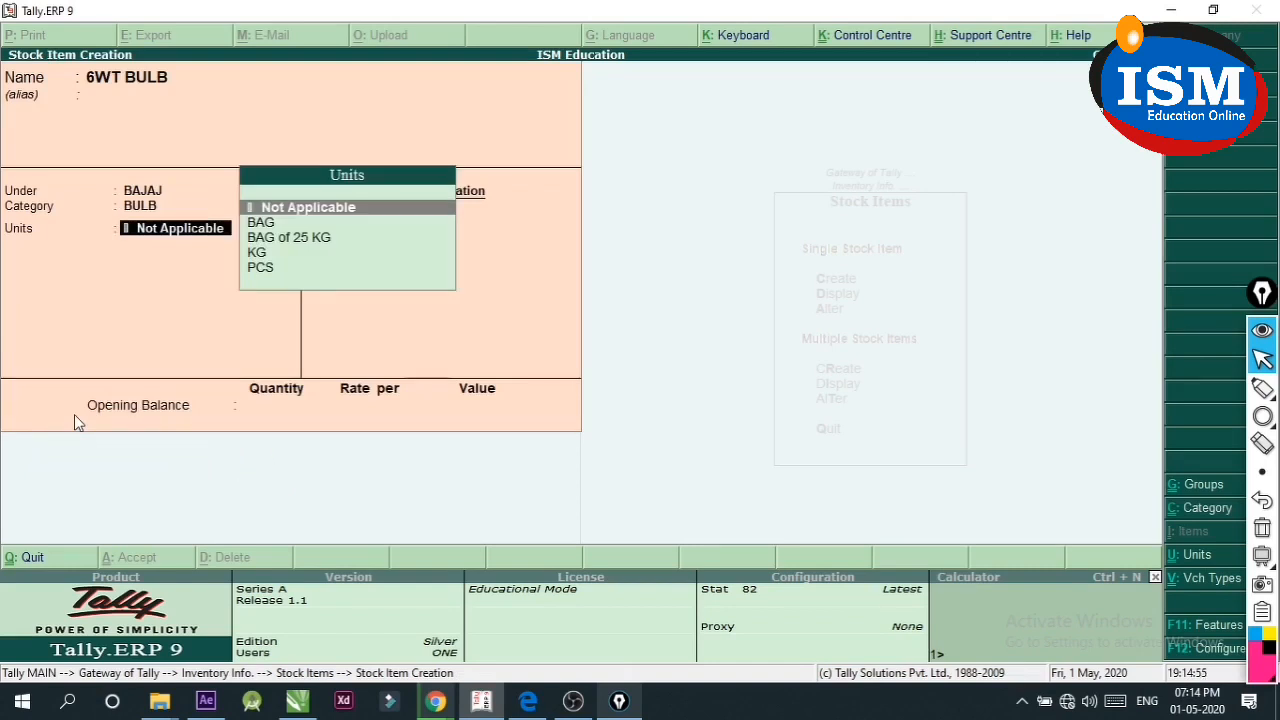
Set the units of the 6WT BULB item to PCS and save the item
{"action": "key", "text": "Down"}
{"action": "key", "text": "Down"}
{"action": "key", "text": "Down"}
{"action": "key", "text": "Down"}
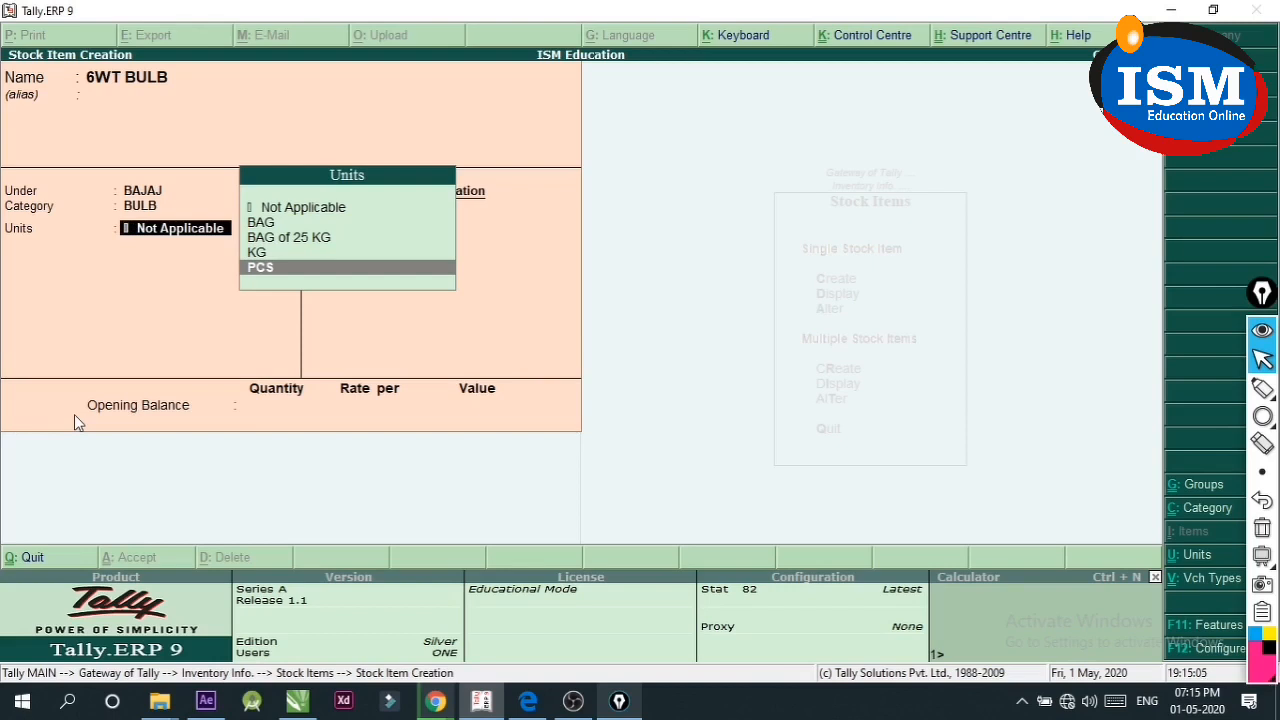
{"action": "key", "text": "Return"}
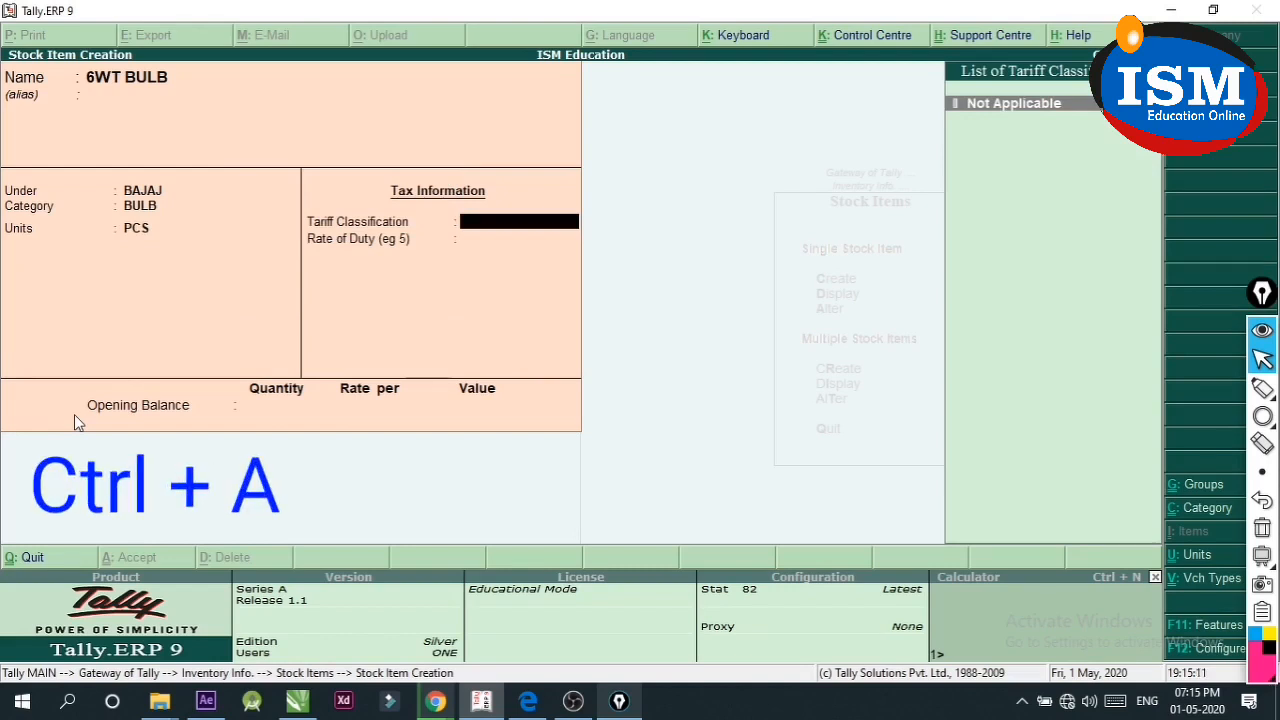
{"action": "key", "text": "ctrl+a"}
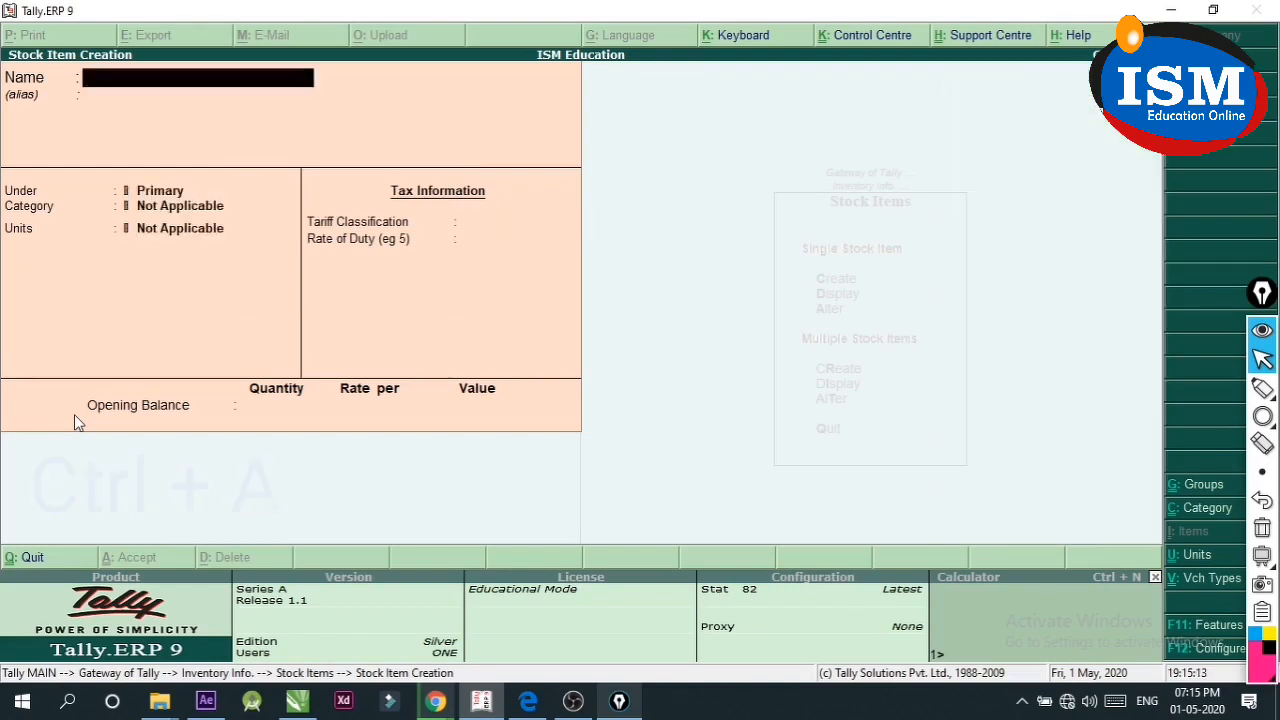
Start a new stock item named 32"TV LG with no alias and place it under the Lg group
{"action": "type", "text": "32\"TV"}
{"action": "type", "text": "LG"}
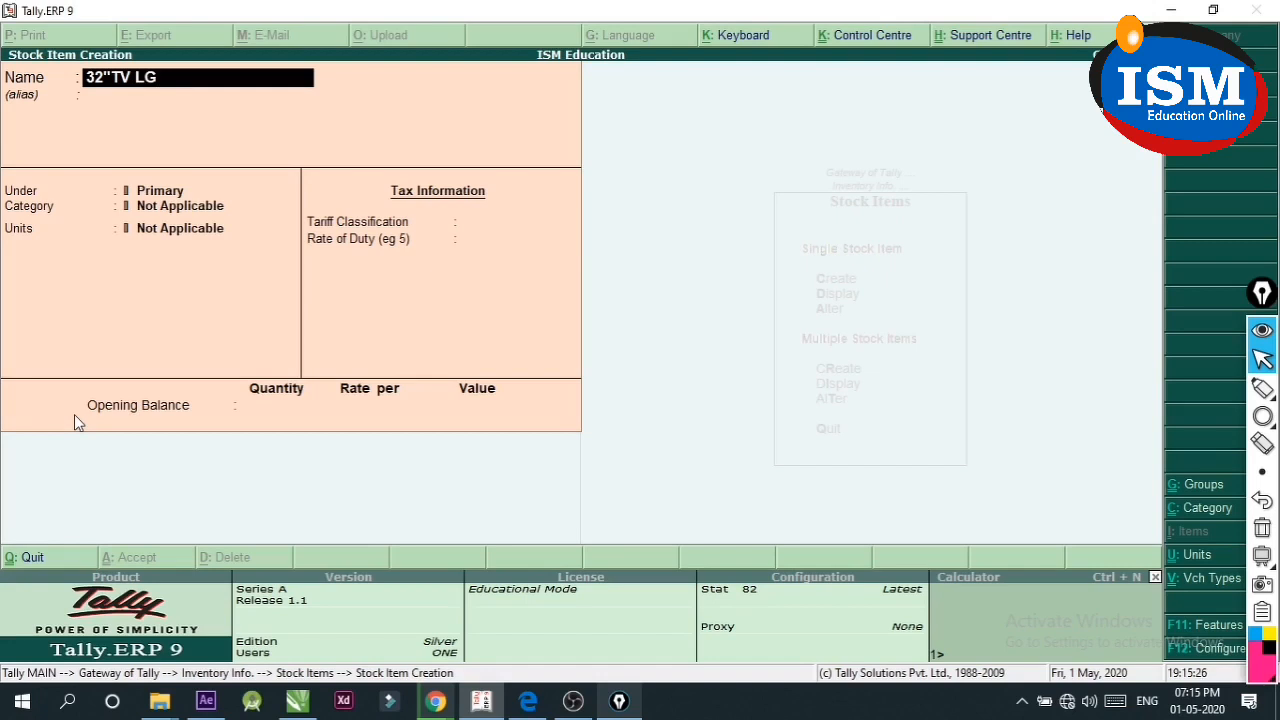
{"action": "key", "text": "Return"}
{"action": "key", "text": "Return"}
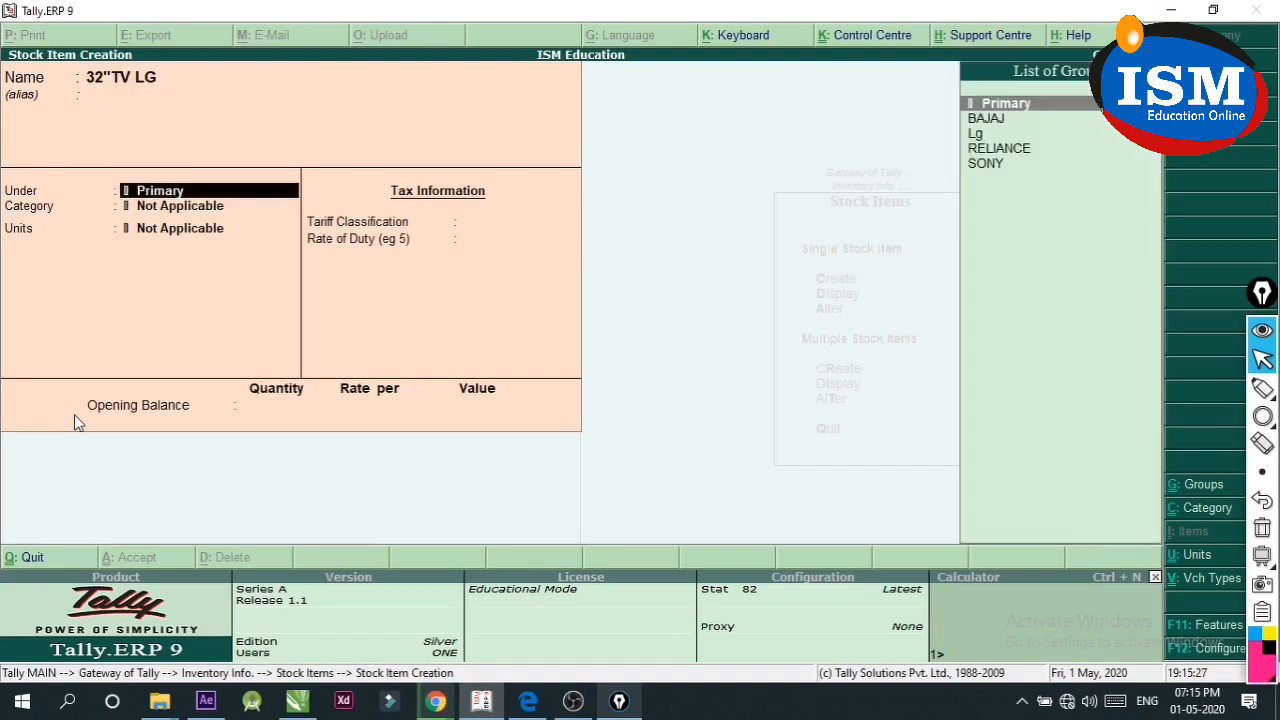
{"action": "key", "text": "Down"}
{"action": "key", "text": "Down"}
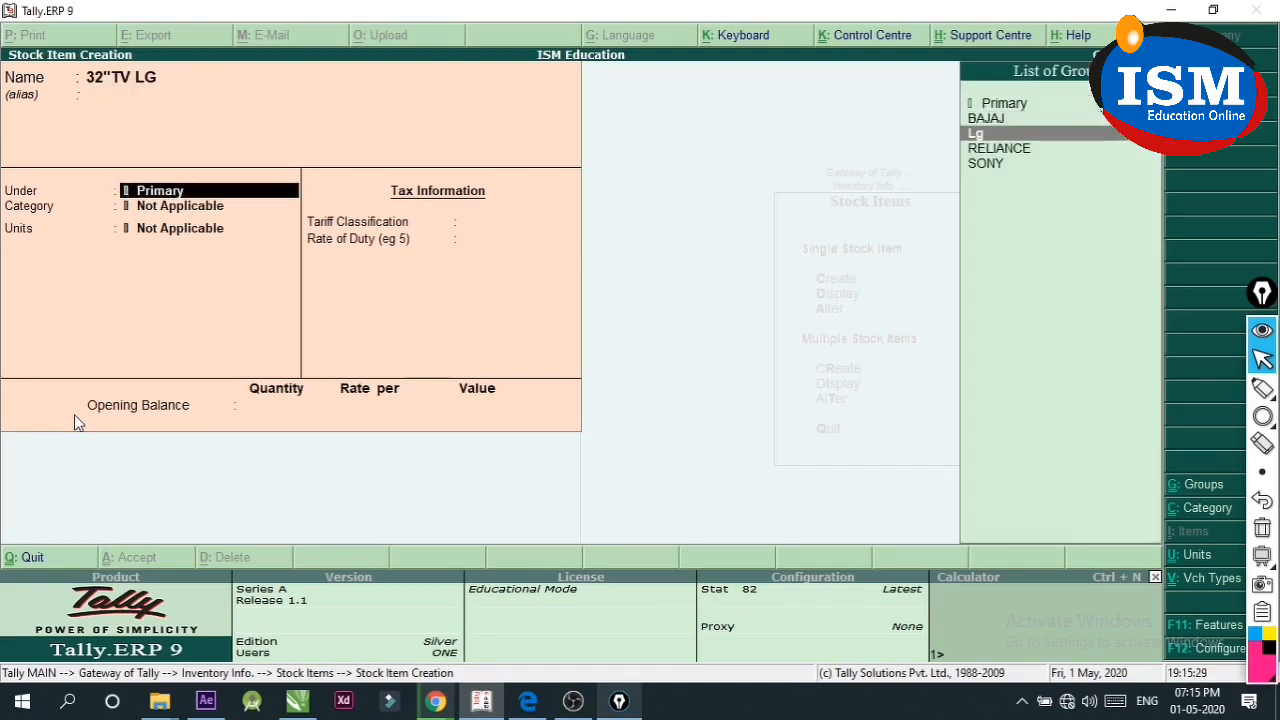
{"action": "key", "text": "Return"}
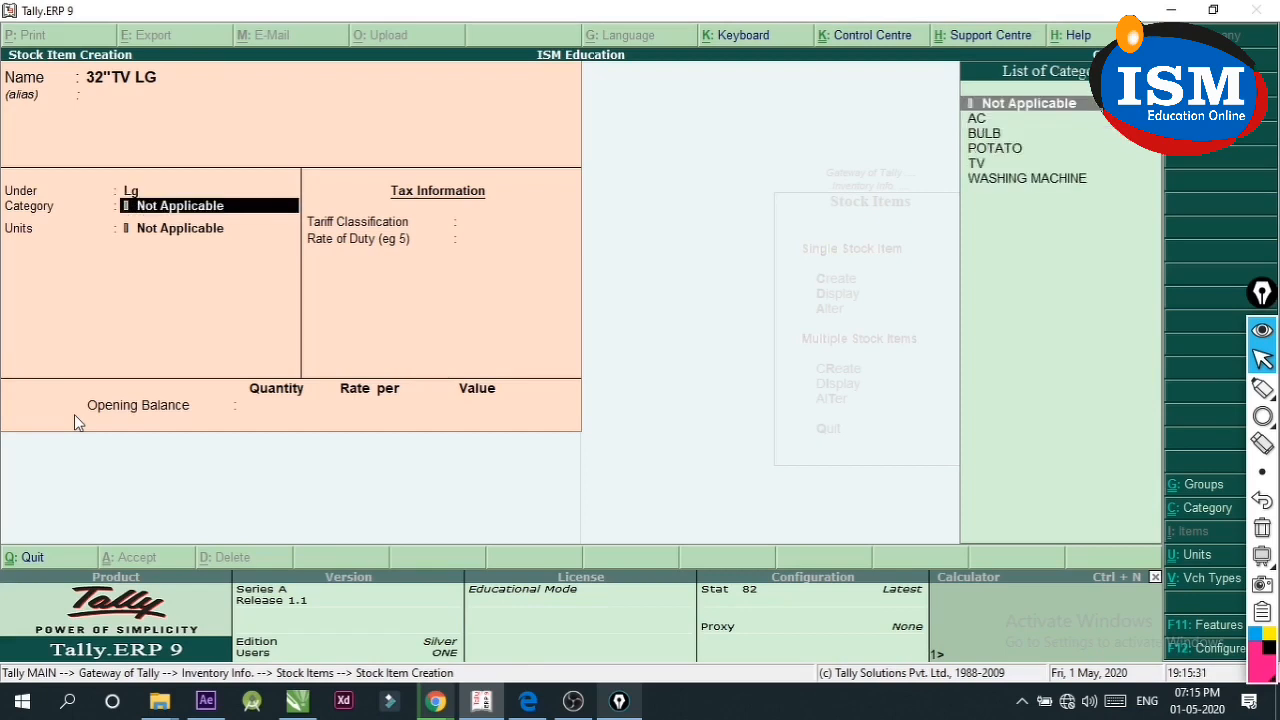
Assign the 32"TV LG item to the TV stock category
{"action": "key", "text": "Down"}
{"action": "key", "text": "Down"}
{"action": "key", "text": "Down"}
{"action": "key", "text": "Down"}
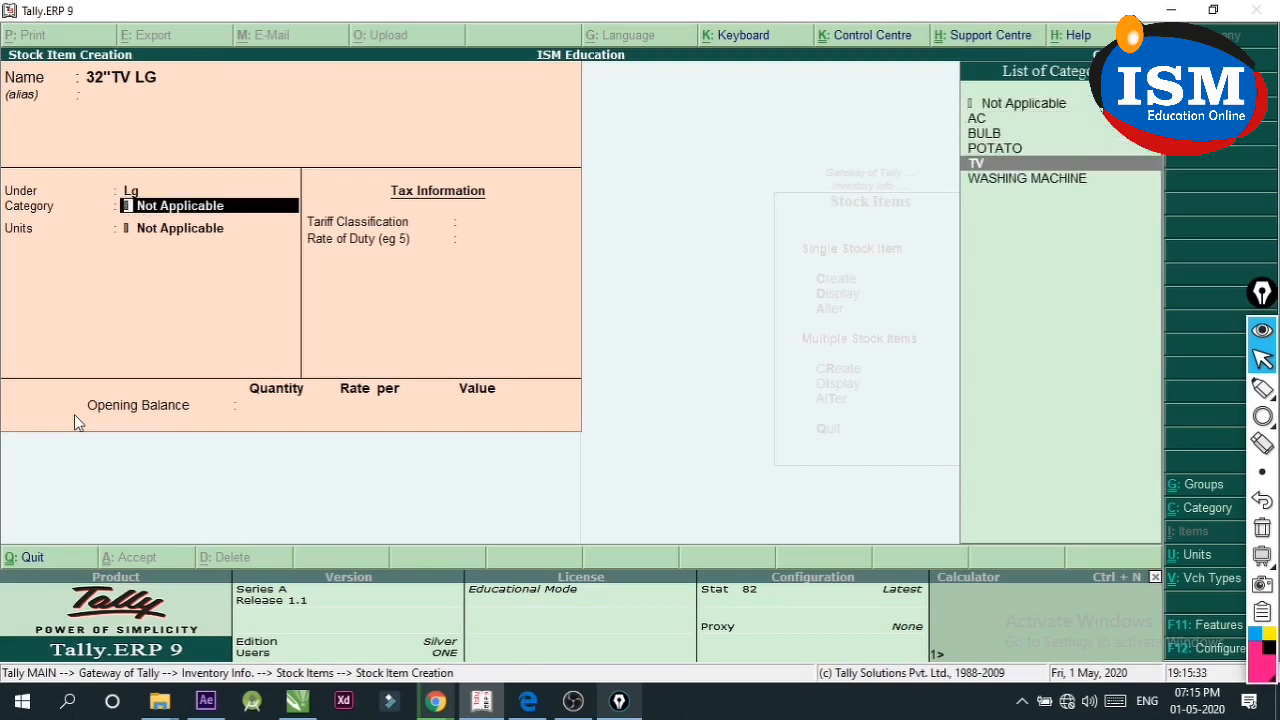
{"action": "key", "text": "Return"}
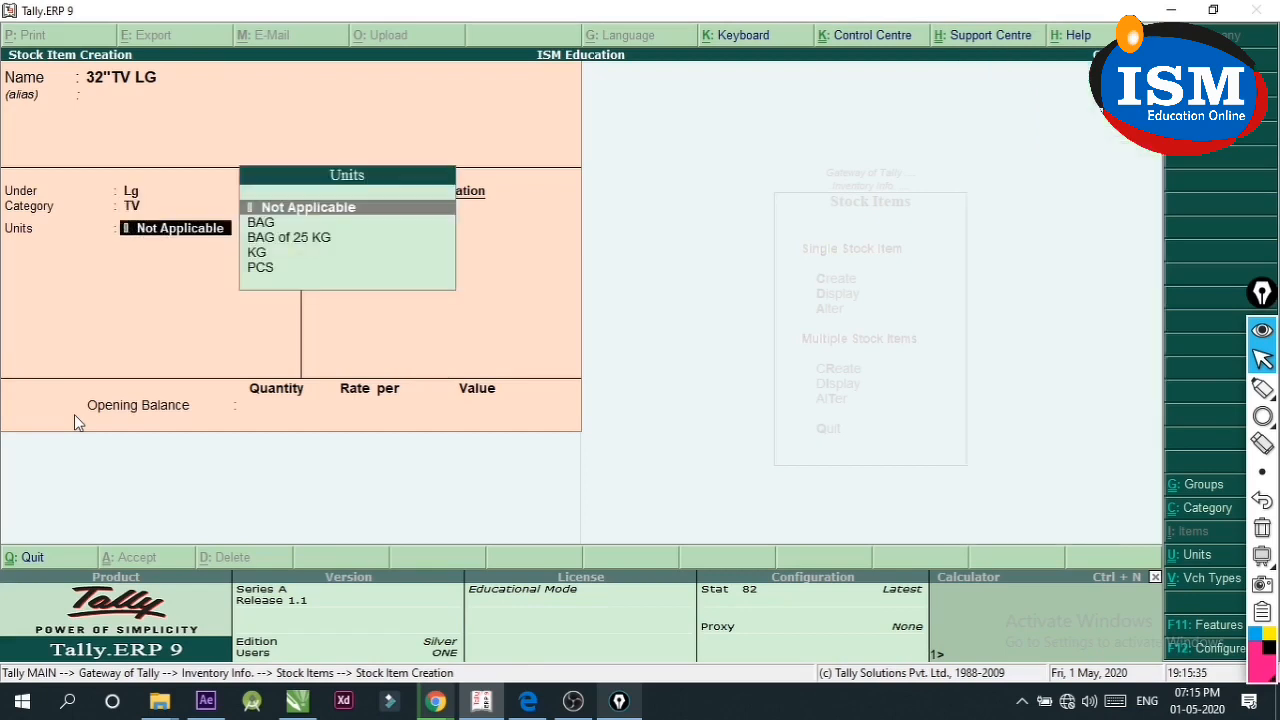
Set the units of the 32"TV LG item to PCS and save the item
{"action": "key", "text": "Down"}
{"action": "key", "text": "Down"}
{"action": "key", "text": "Down"}
{"action": "key", "text": "Down"}
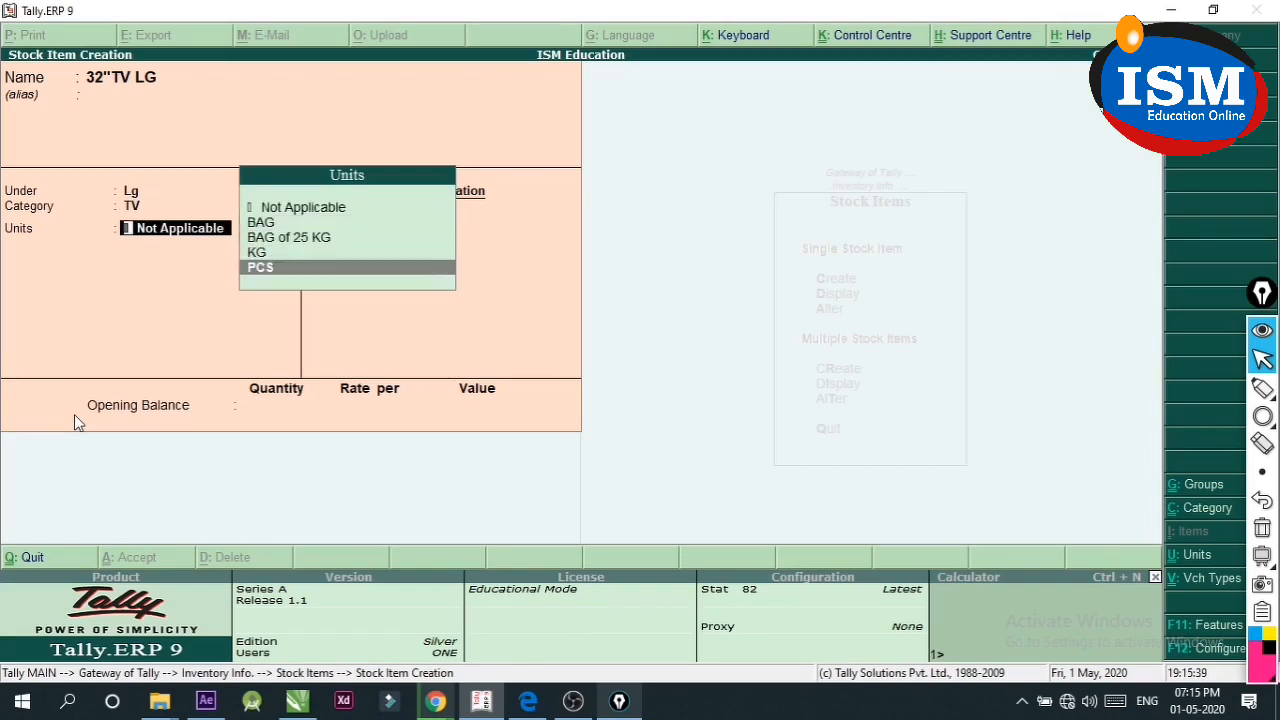
{"action": "key", "text": "Return"}
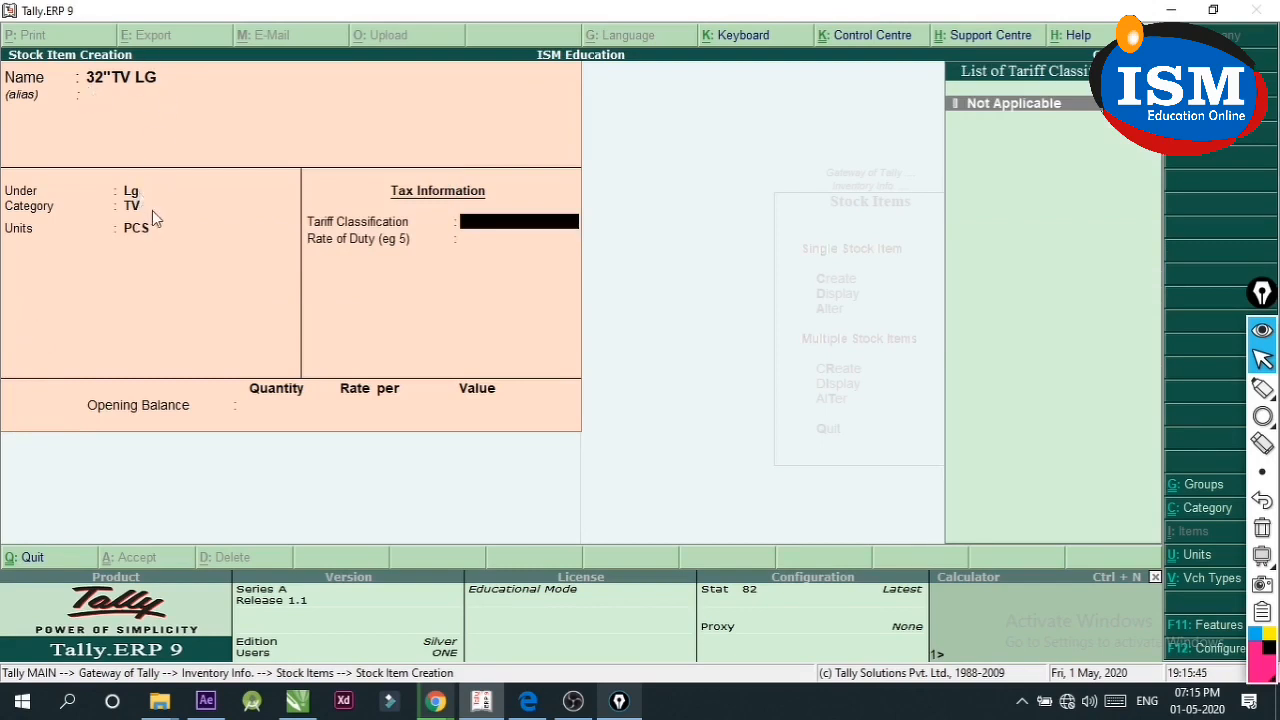
{"action": "key", "text": "ctrl+a"}
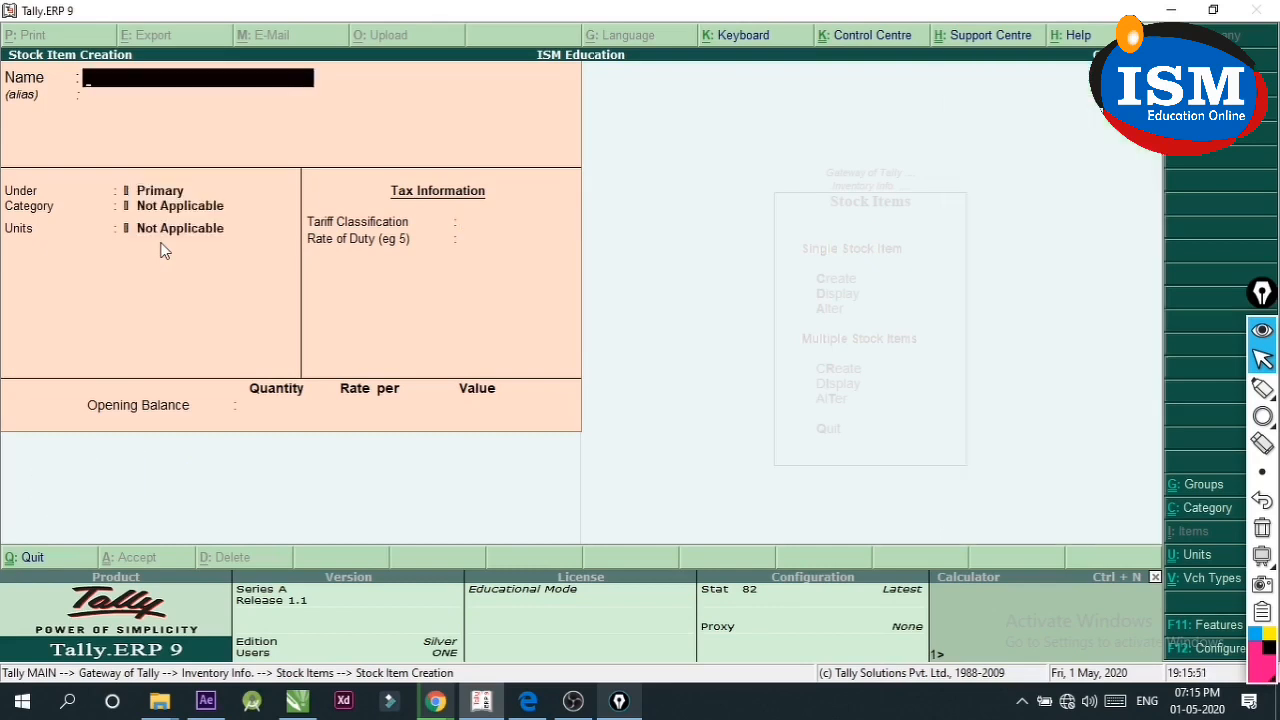
Start a new stock item named 6.5 KG WM with no alias and place it under the SONY group
{"action": "type", "text": "6.5 KG WM"}
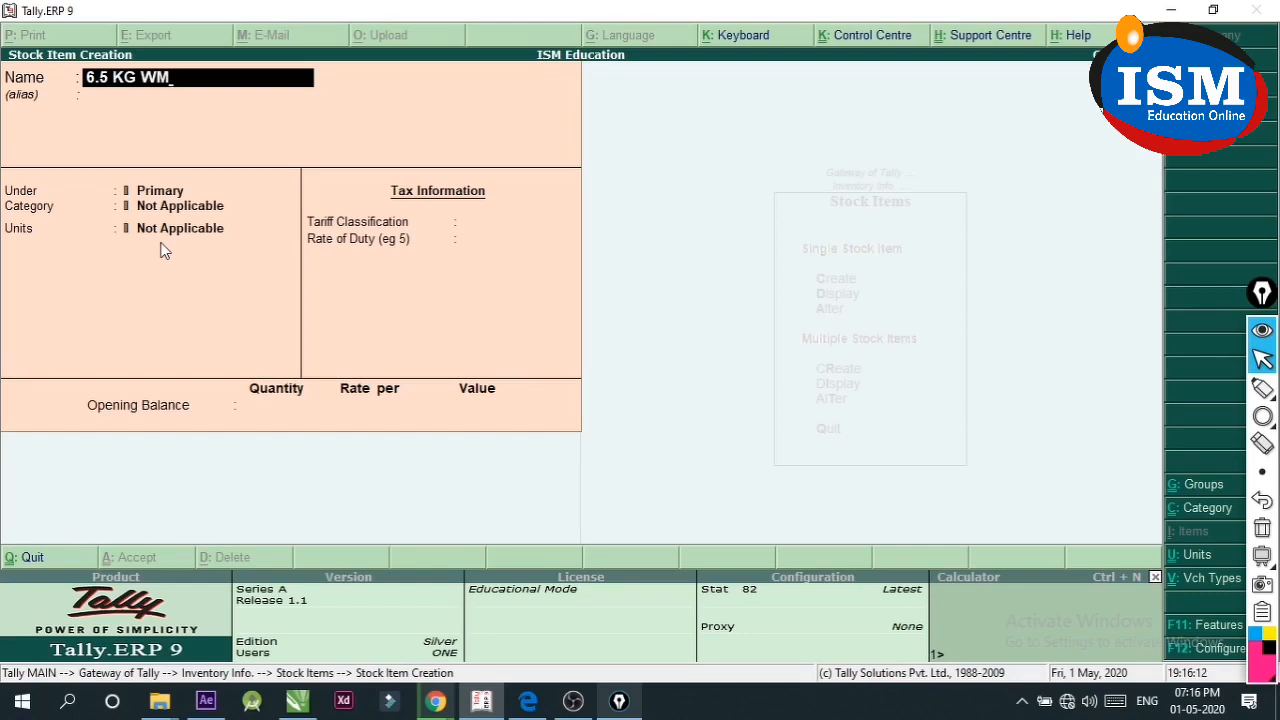
{"action": "key", "text": "Return"}
{"action": "key", "text": "Return"}
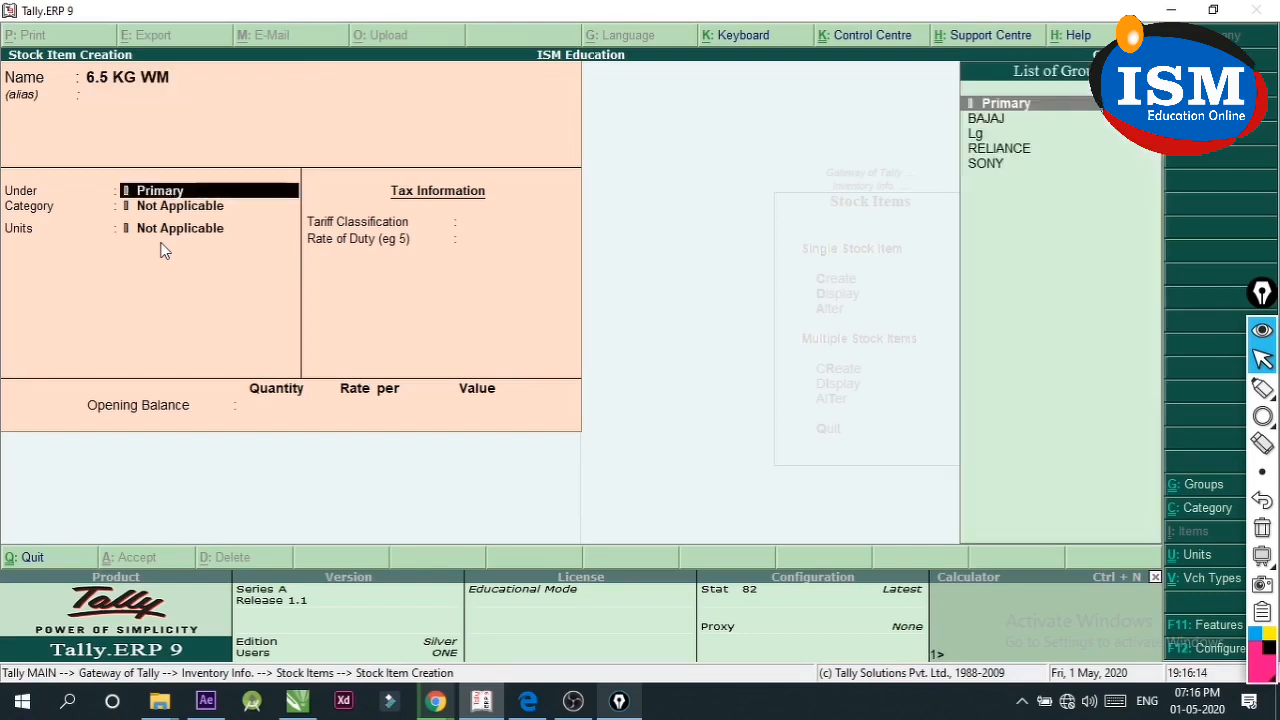
{"action": "key", "text": "Down"}
{"action": "key", "text": "Down"}
{"action": "key", "text": "Down"}
{"action": "key", "text": "Down"}
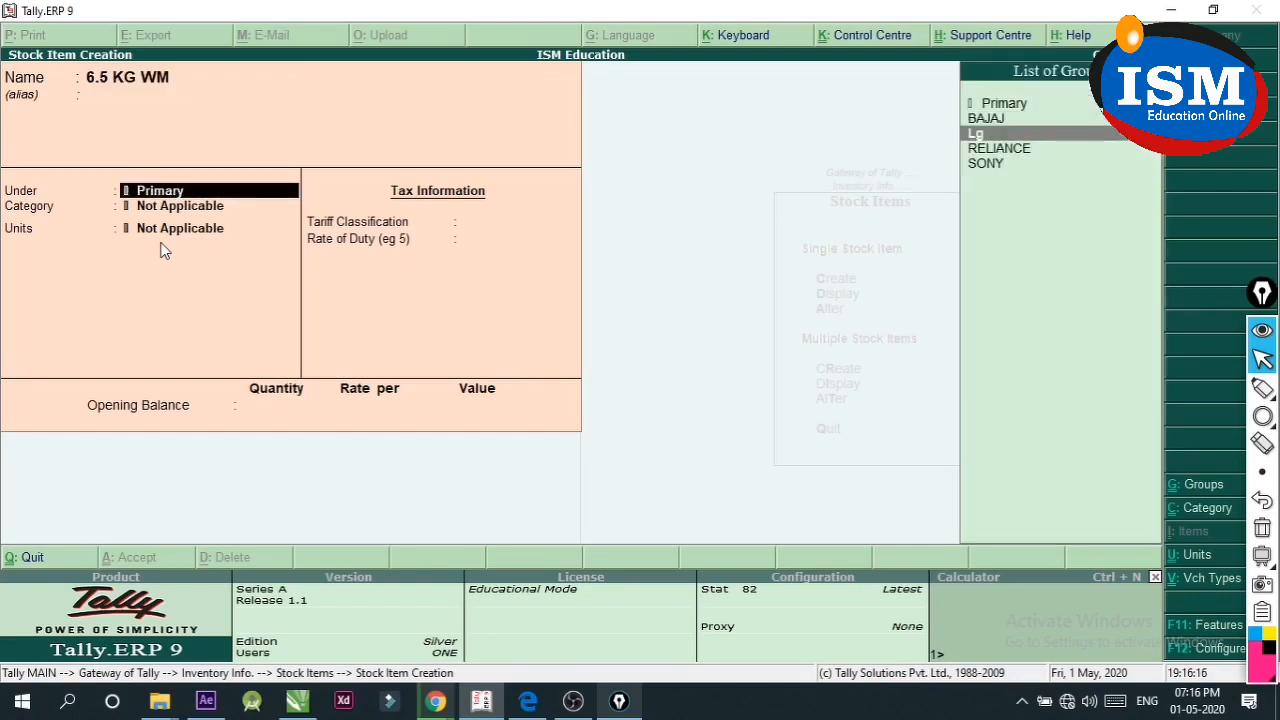
{"action": "key", "text": "Return"}
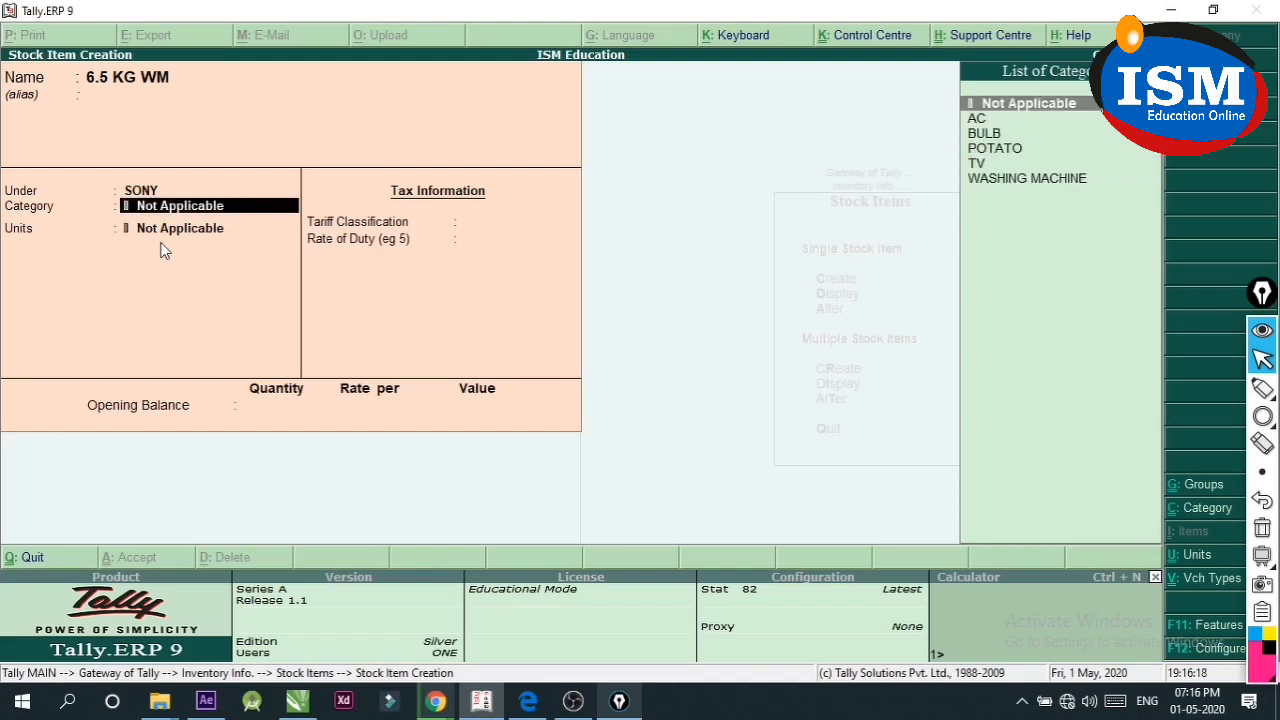
Assign the 6.5 KG WM item to the WASHING MACHINE stock category
{"action": "key", "text": "Down"}
{"action": "key", "text": "Down"}
{"action": "key", "text": "Down"}
{"action": "key", "text": "Down"}
{"action": "key", "text": "Down"}
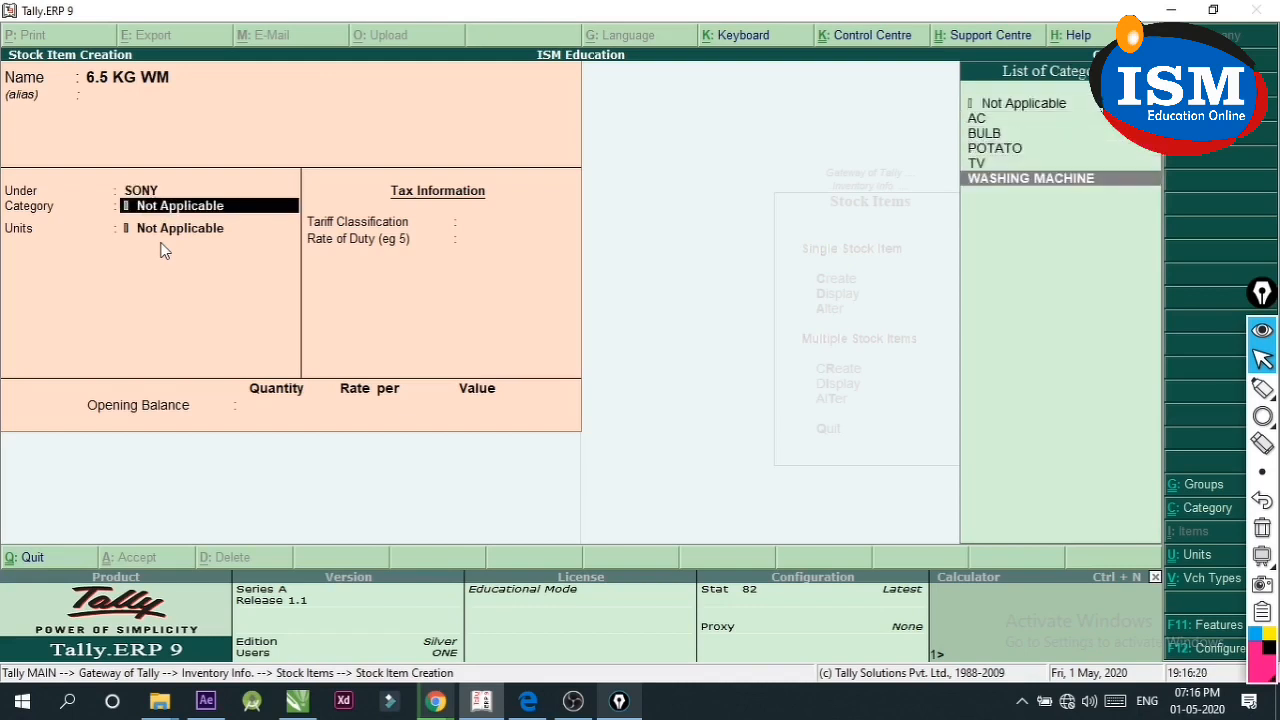
{"action": "key", "text": "Return"}
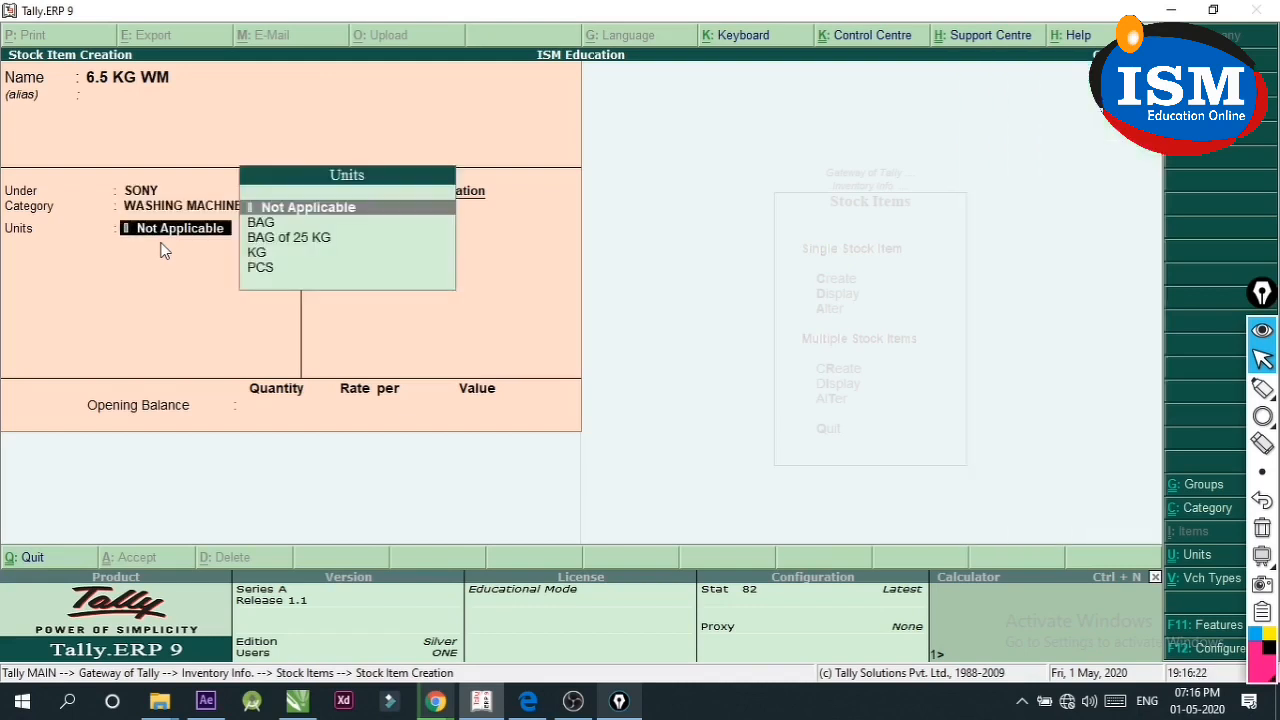
Set the units of the 6.5 KG WM item to PCS and save the item
{"action": "key", "text": "Down"}
{"action": "key", "text": "Down"}
{"action": "key", "text": "Down"}
{"action": "key", "text": "Down"}
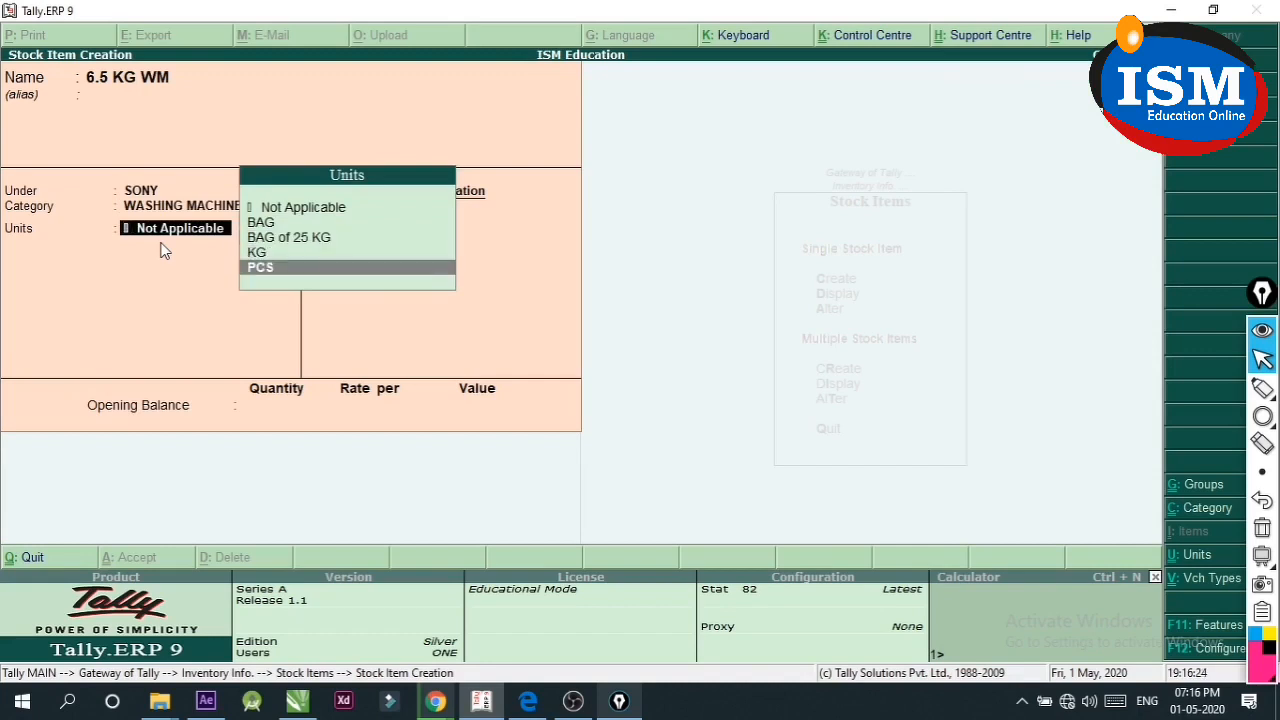
{"action": "key", "text": "Return"}
{"action": "key", "text": "ctrl+a"}
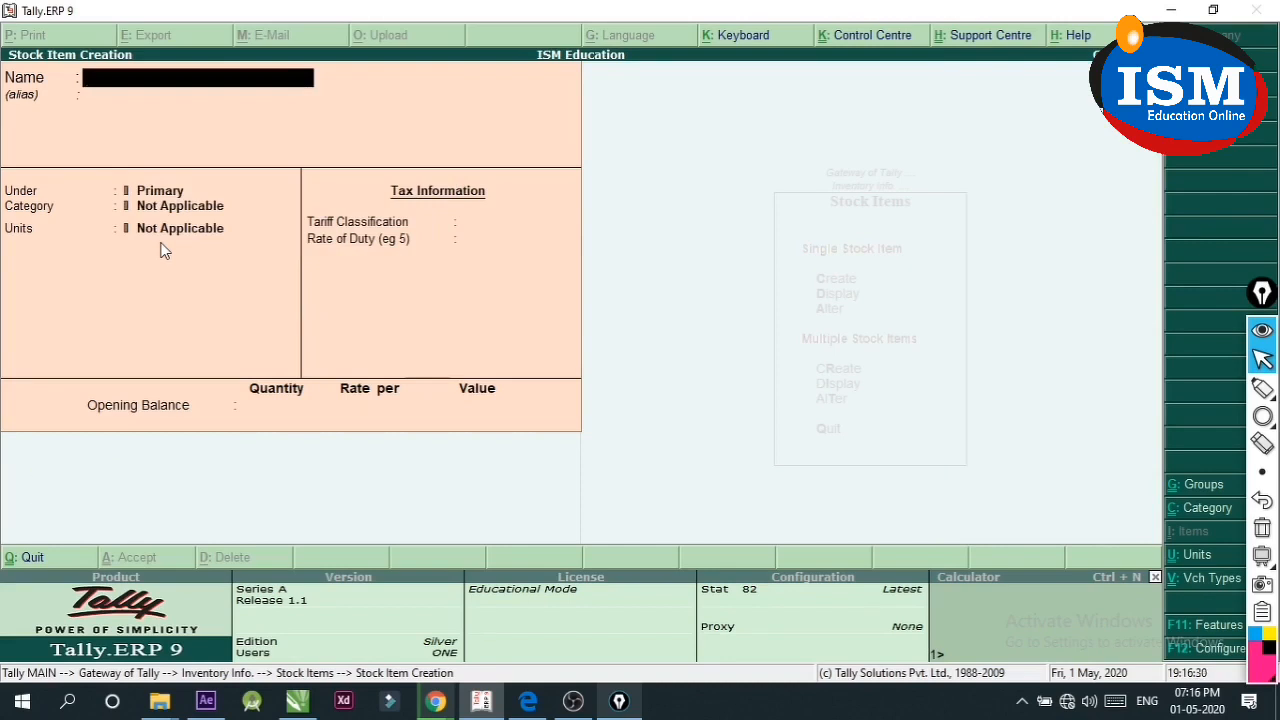
Start a new stock item named POTATO WHITE with no alias and place it under the RELIANCE group
{"action": "type", "text": "POTATO WHITE"}
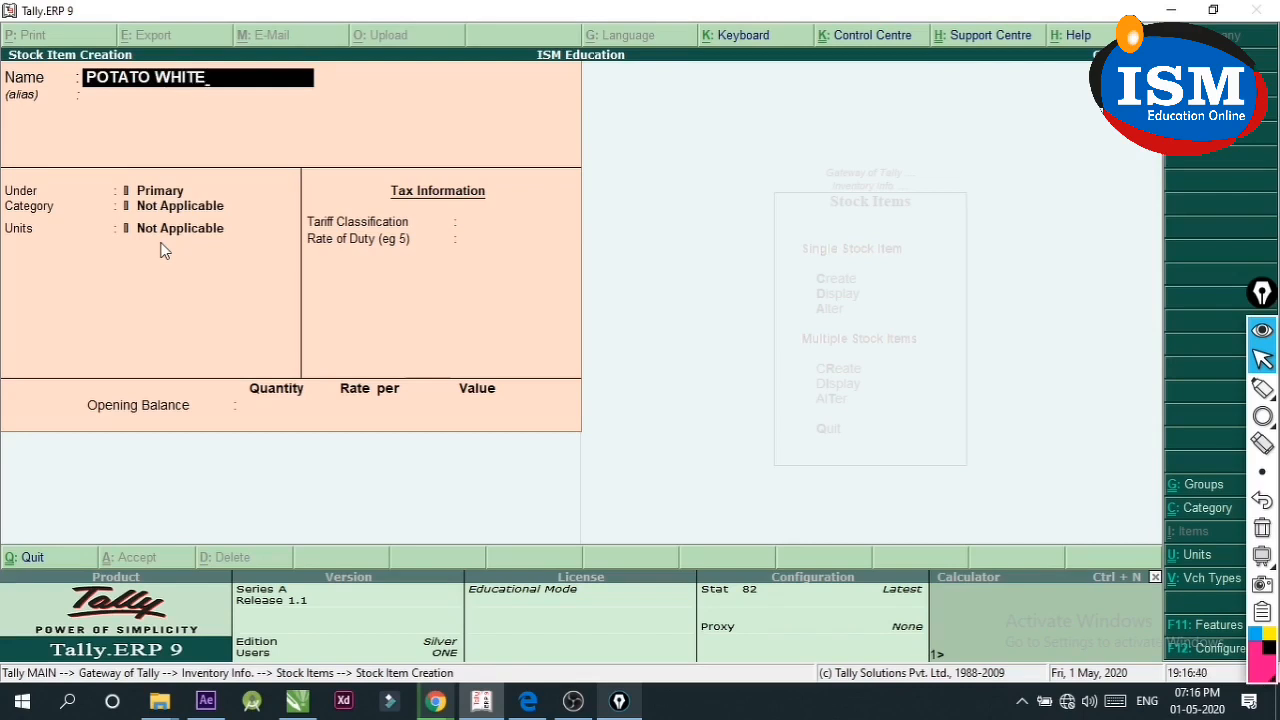
{"action": "key", "text": "Return"}
{"action": "key", "text": "Return"}
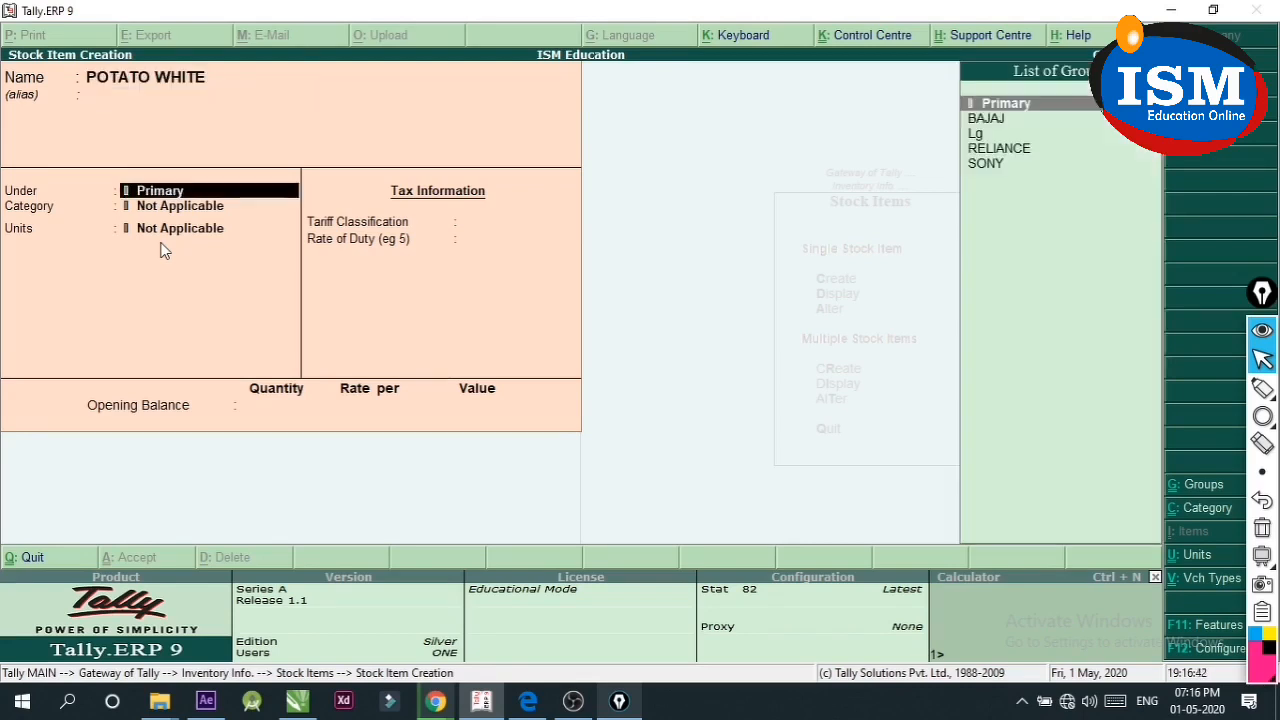
{"action": "key", "text": "Down"}
{"action": "key", "text": "Down"}
{"action": "key", "text": "Down"}
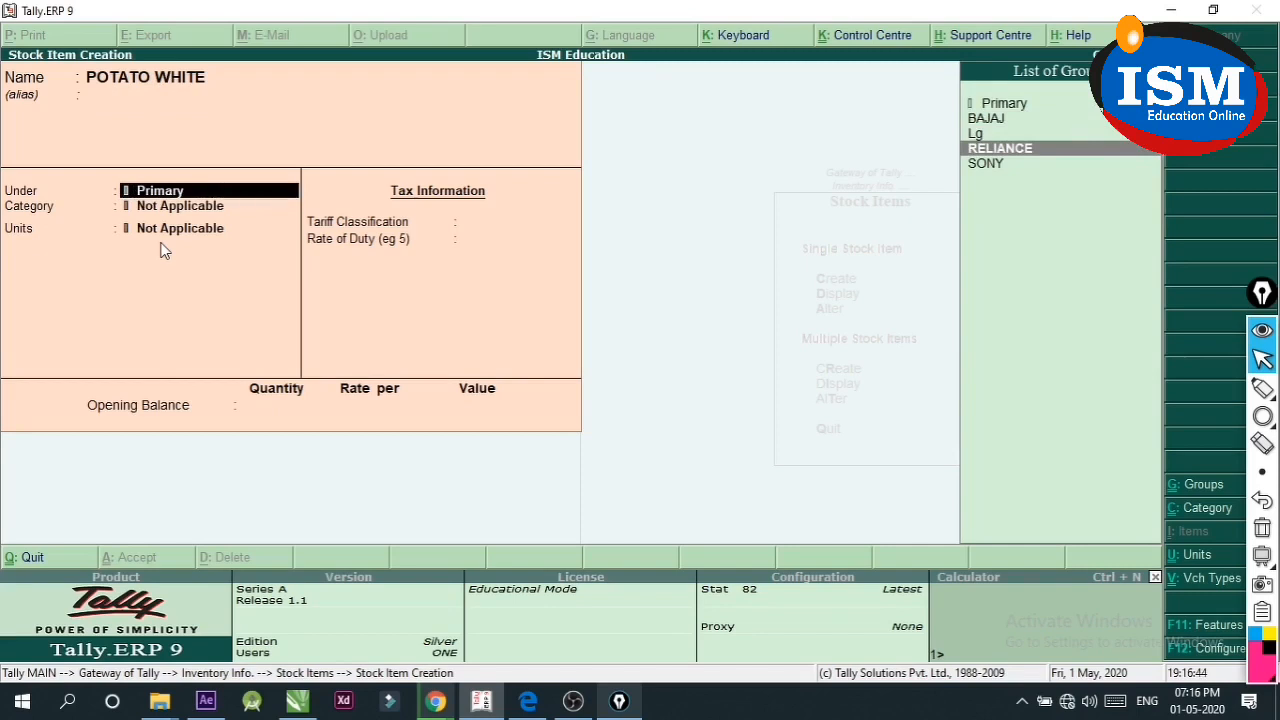
{"action": "key", "text": "Return"}
Assign the POTATO WHITE item to the POTATO stock category
{"action": "key", "text": "Down"}
{"action": "key", "text": "Down"}
{"action": "key", "text": "Down"}
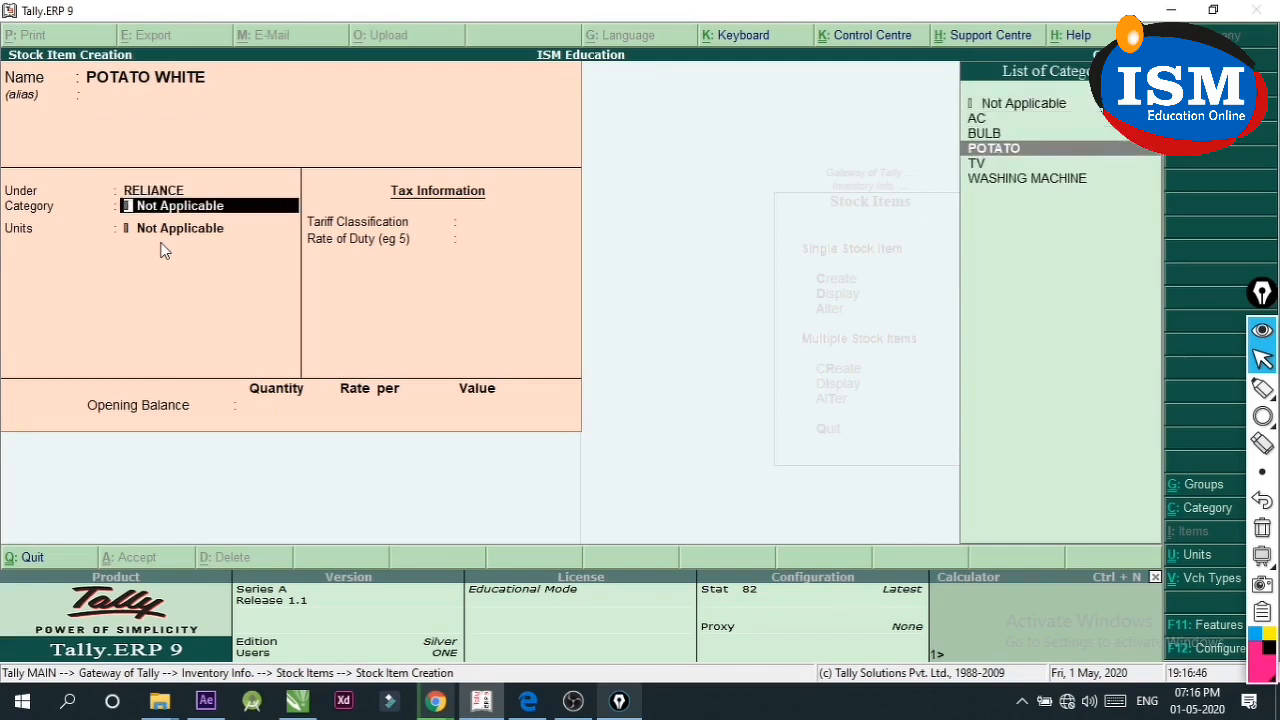
{"action": "key", "text": "Return"}
Set the units of the POTATO WHITE item to KG and save the item
{"action": "key", "text": "Down"}
{"action": "key", "text": "Down"}
{"action": "key", "text": "Down"}
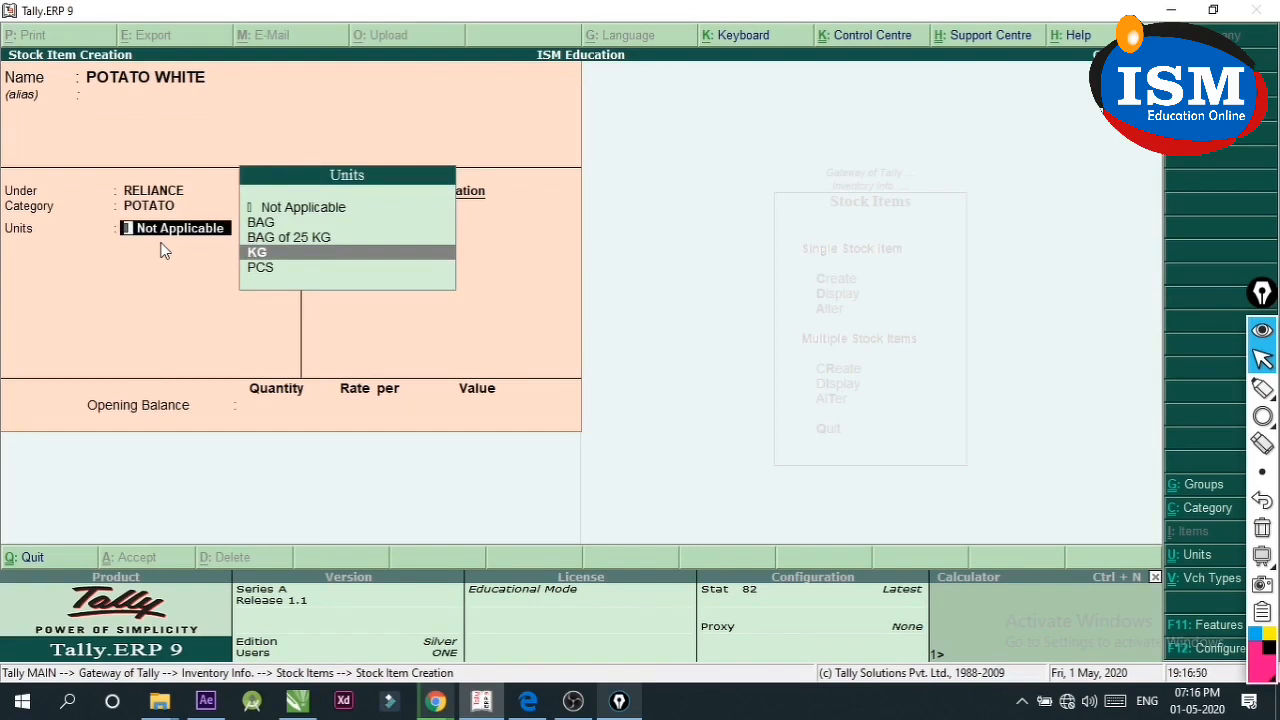
{"action": "key", "text": "Return"}
{"action": "key", "text": "ctrl+a"}
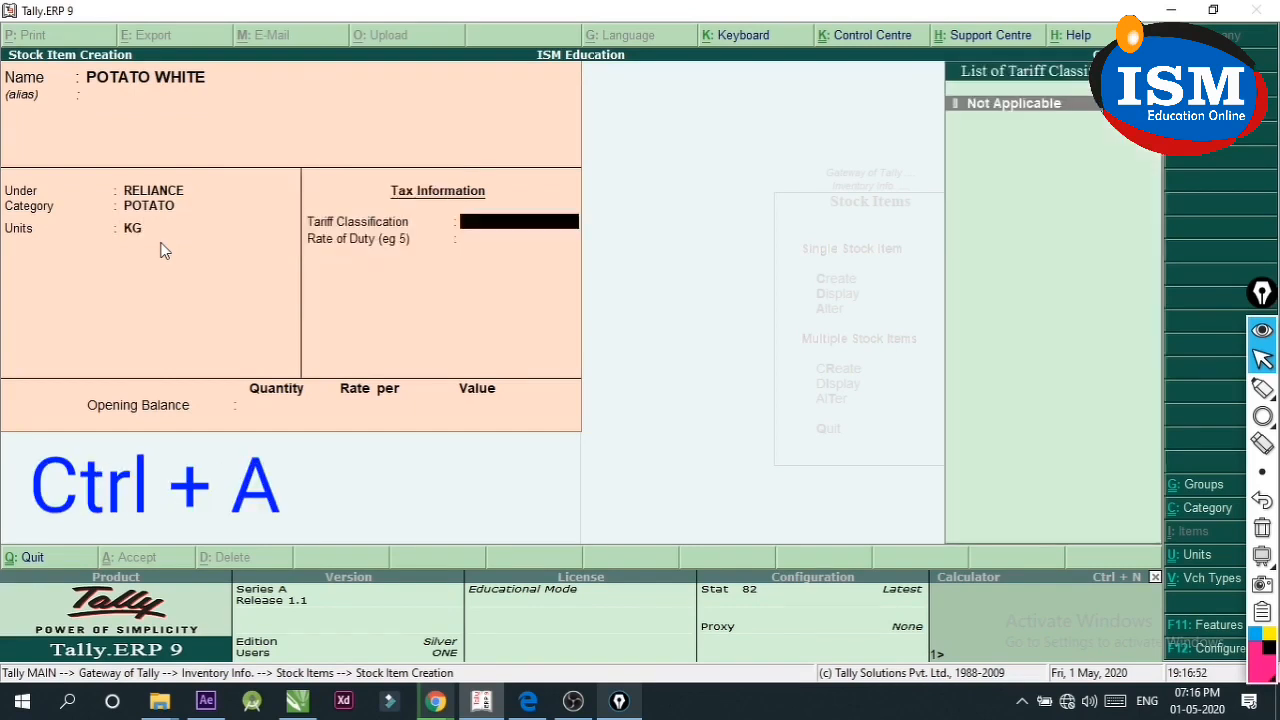
Leave stock item creation and open the list of single stock items available for display
{"action": "key", "text": "Escape"}
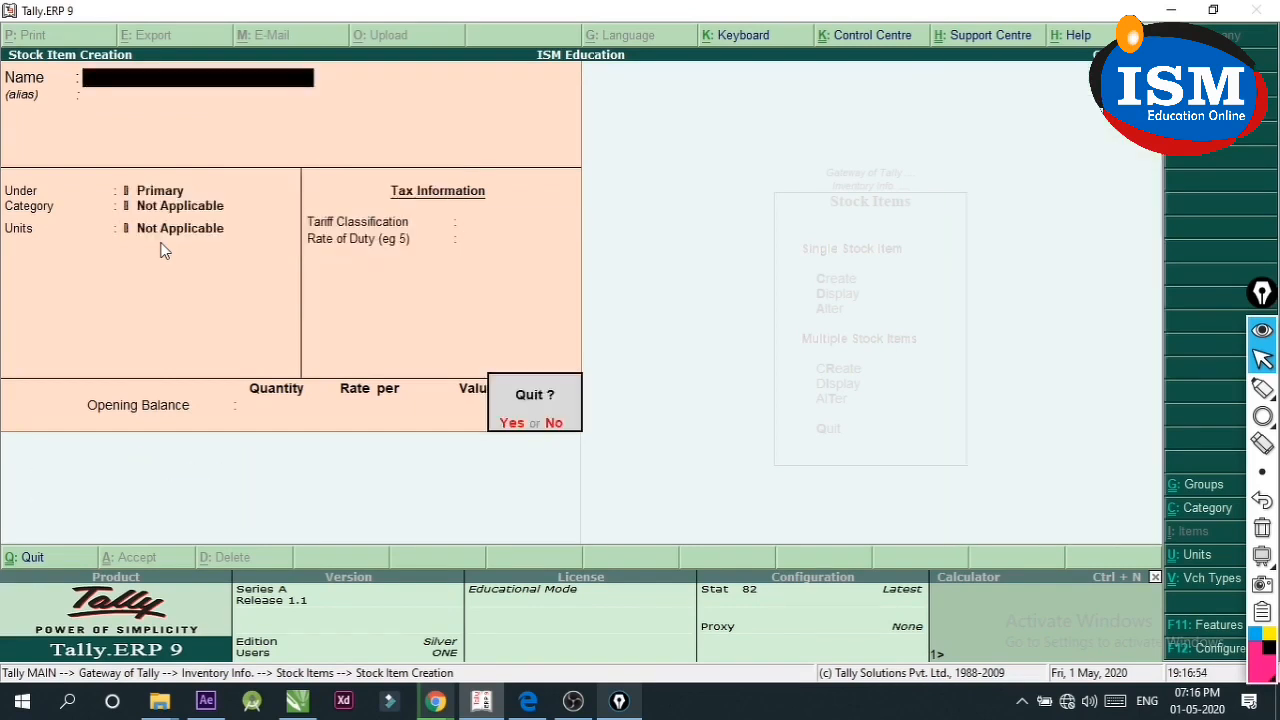
{"action": "key", "text": "Return"}
{"action": "key", "text": "Down"}
{"action": "key", "text": "Return"}
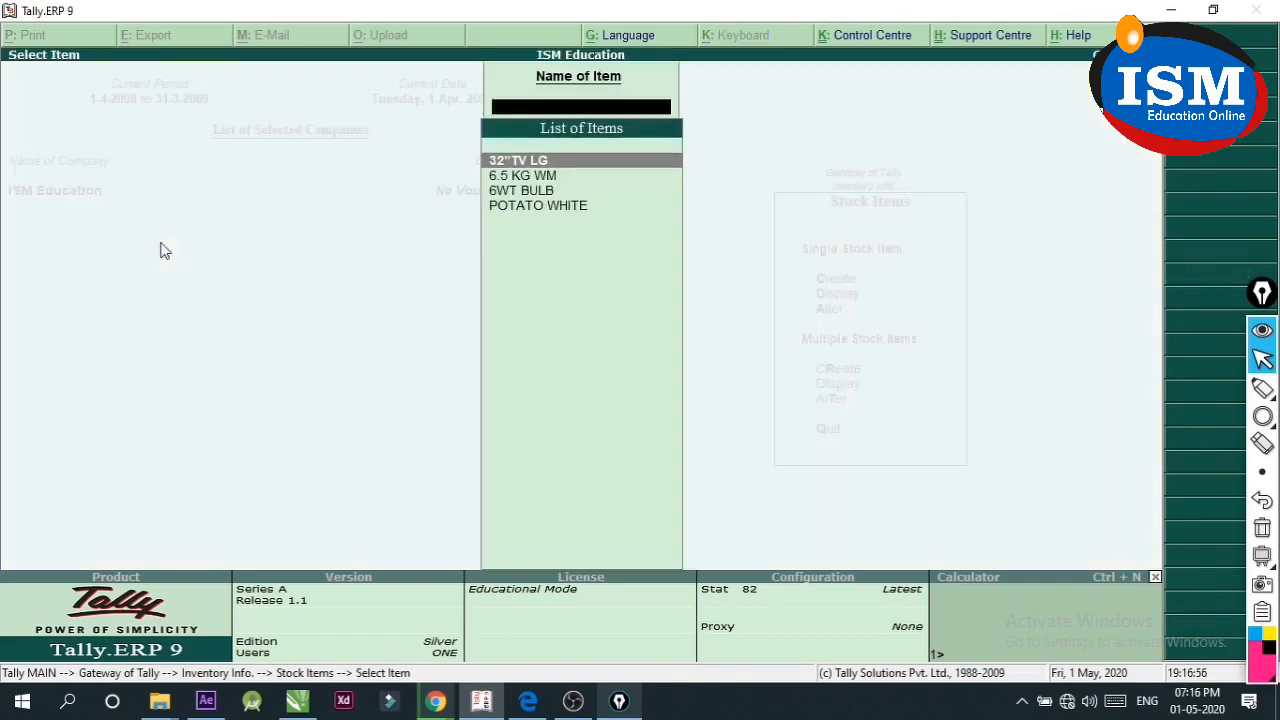